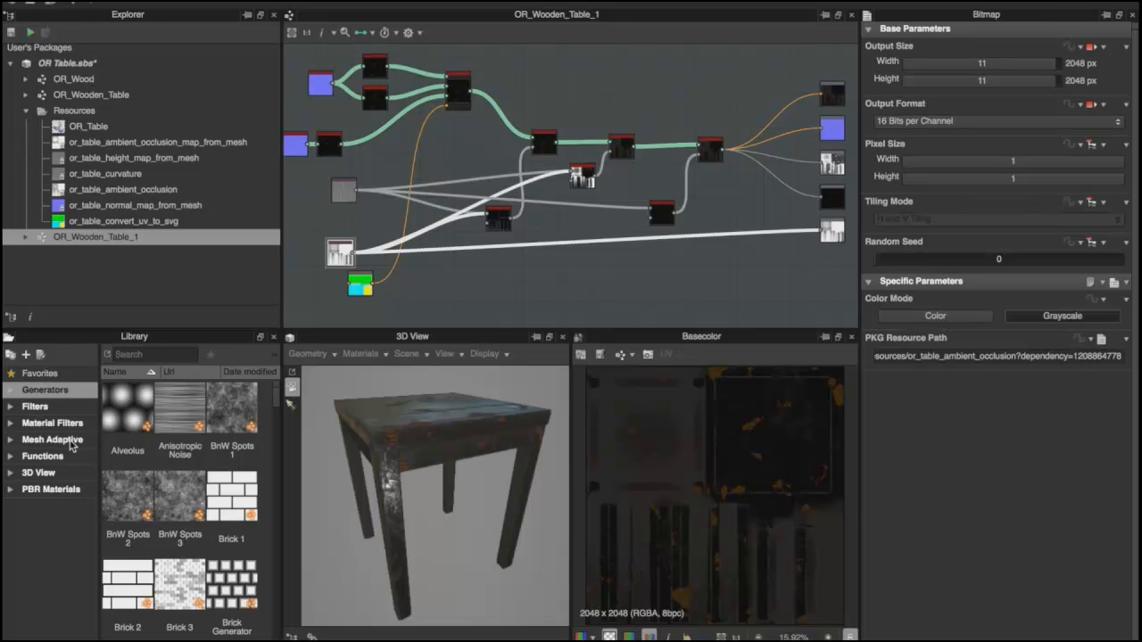
Show the Mesh Adaptive library category and look at the baking options of the OR_Table mesh resource
click(56, 446)
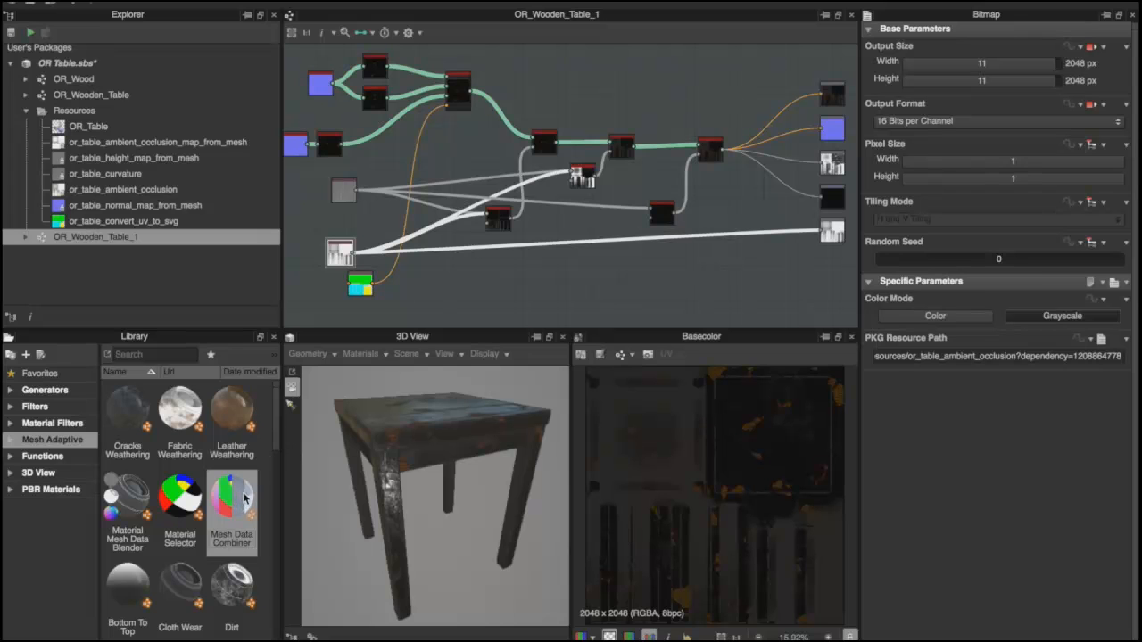
right_click(177, 133)
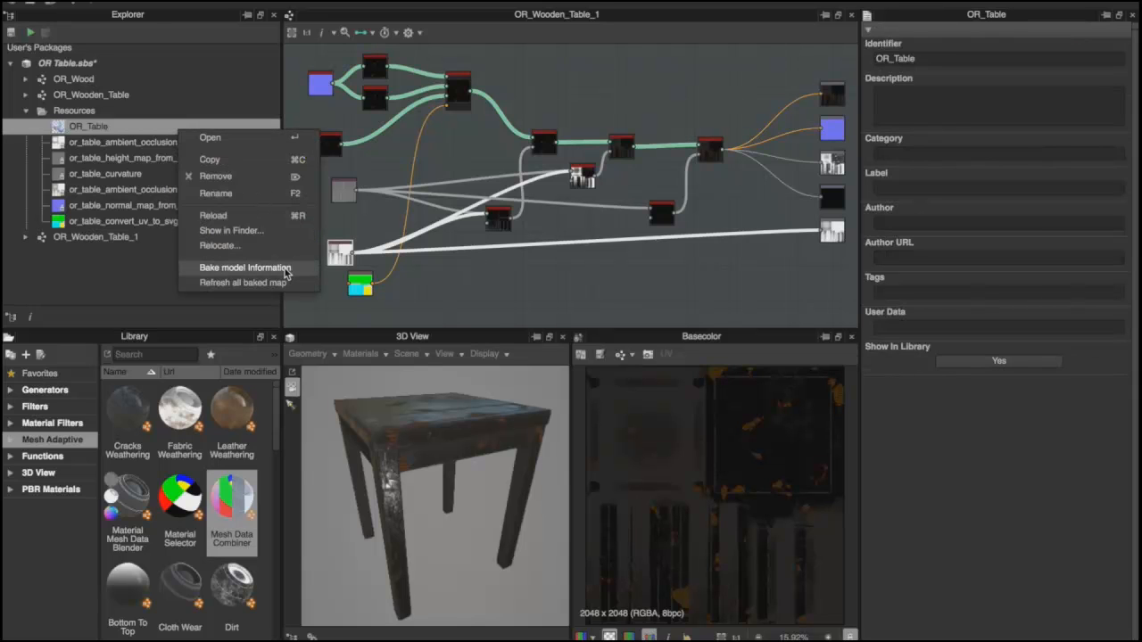
click(225, 283)
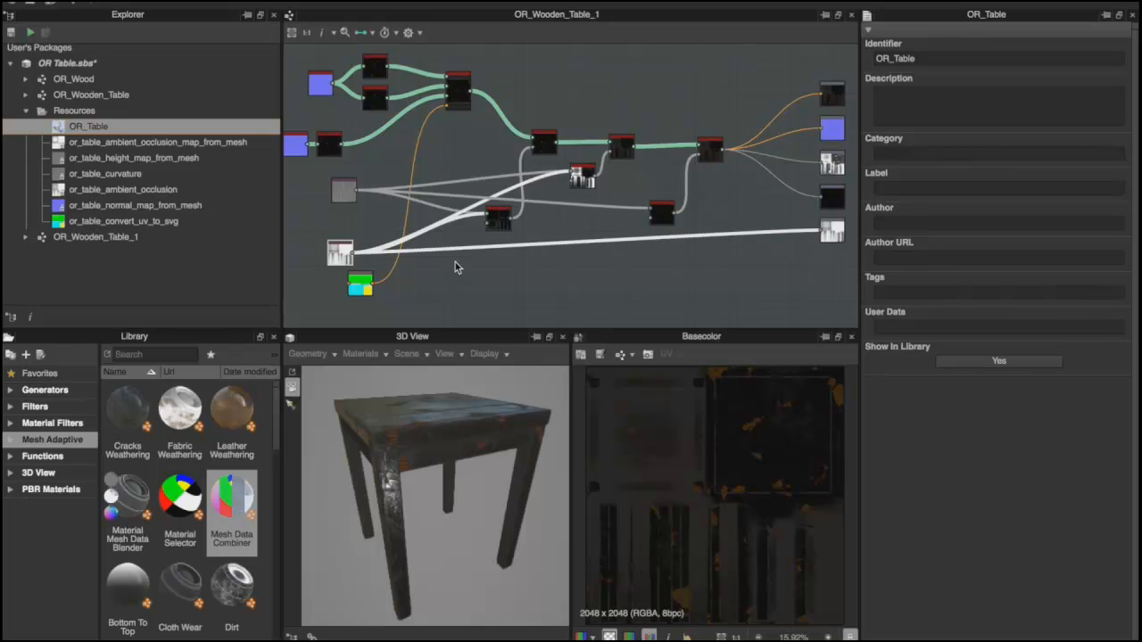
click(395, 162)
drag(438, 276, 401, 176)
click(438, 162)
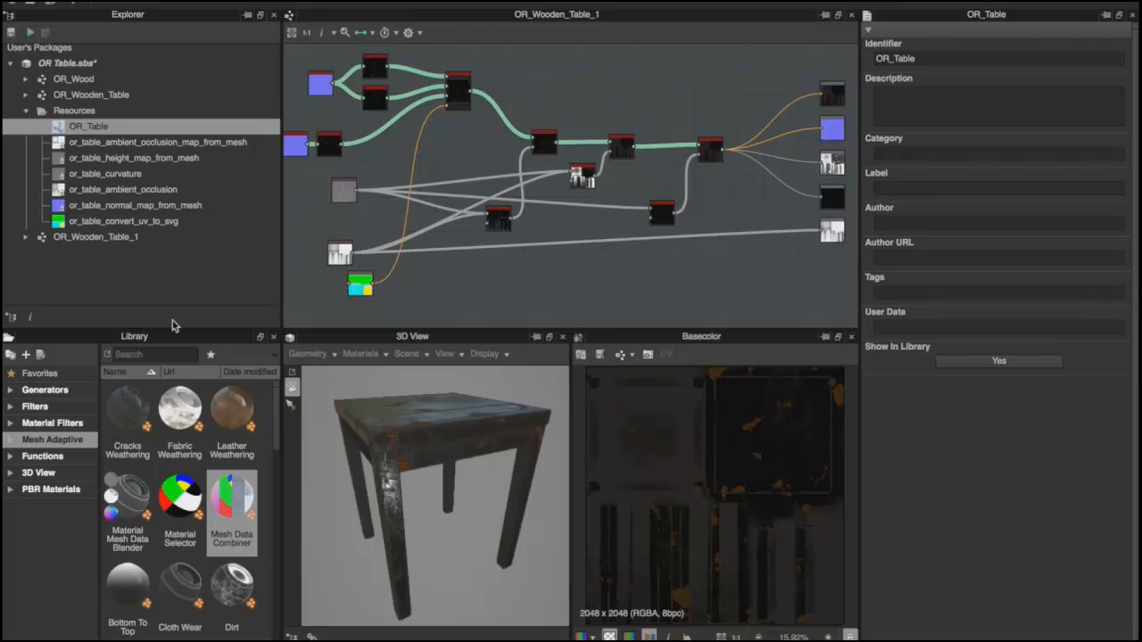
Open the OR_Wooden_Table graph and delete its existing combiner node with the docked map inputs
double_click(105, 95)
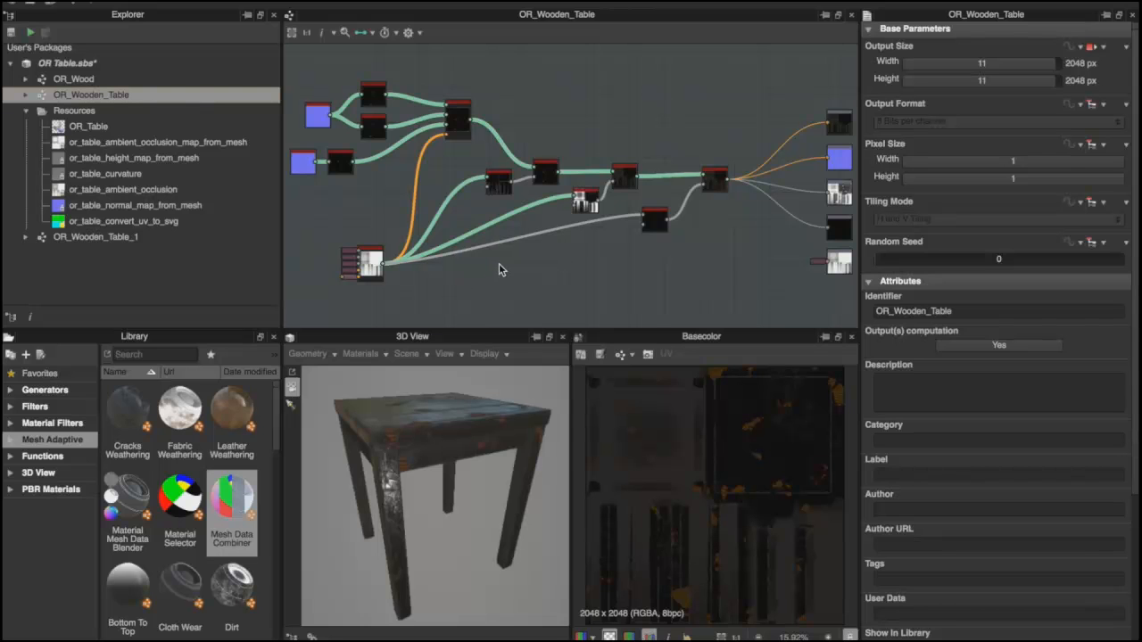
drag(372, 263, 362, 238)
mouse_move(308, 201)
mouse_down()
mouse_move(379, 272)
mouse_move(325, 207)
mouse_up()
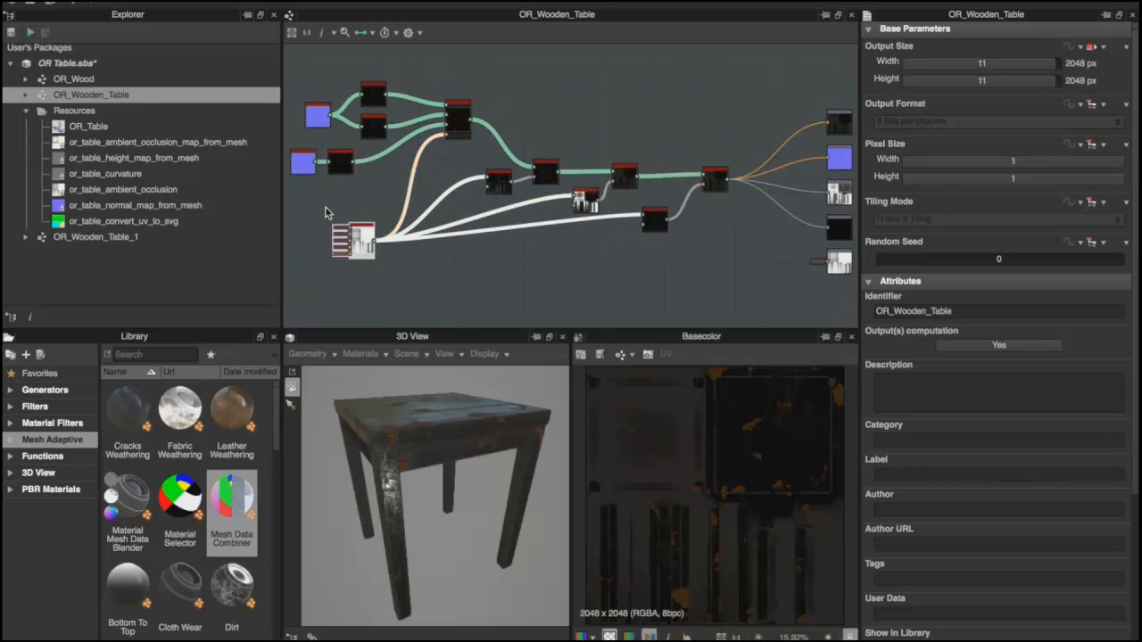
key(Delete)
Add a Mesh Data Combiner node from the library to the empty area below the node chain
drag(216, 507, 393, 281)
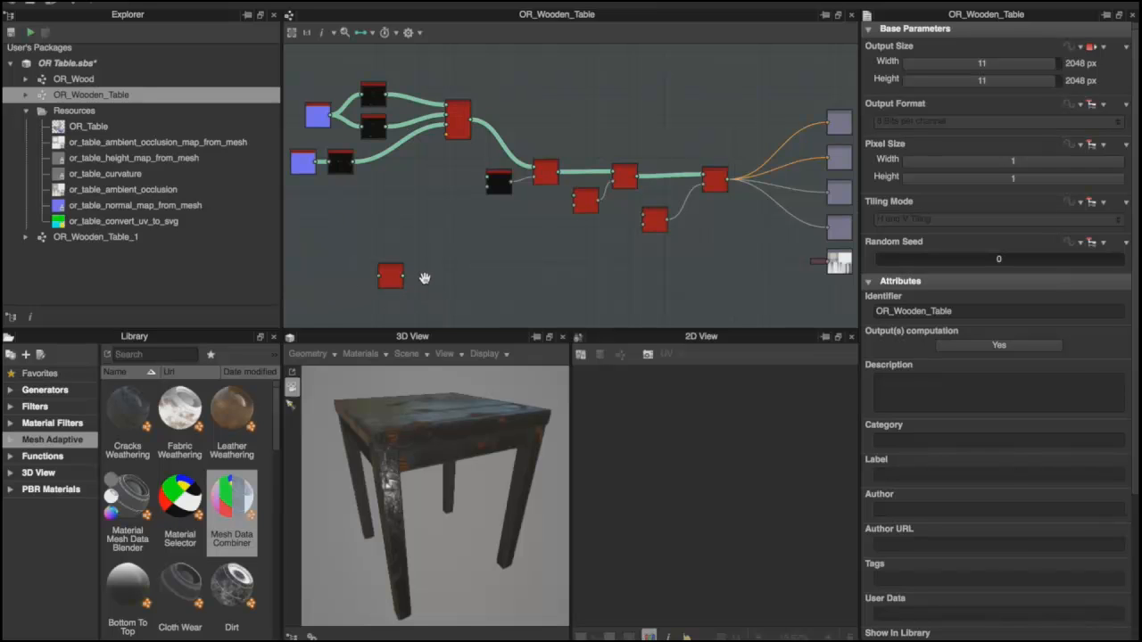
middle_drag(421, 279, 523, 211)
scroll(516, 207, up, 5)
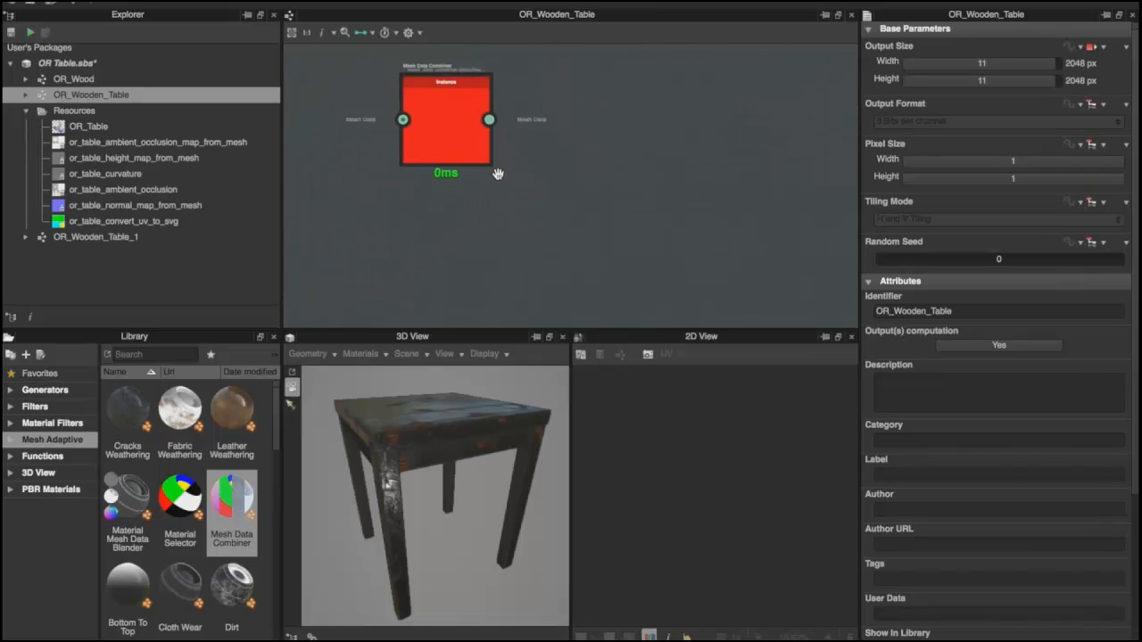
middle_drag(495, 172, 572, 211)
Switch the graph's link creation mode to Material and show the Mesh Data Combiner's output and parameters
click(370, 30)
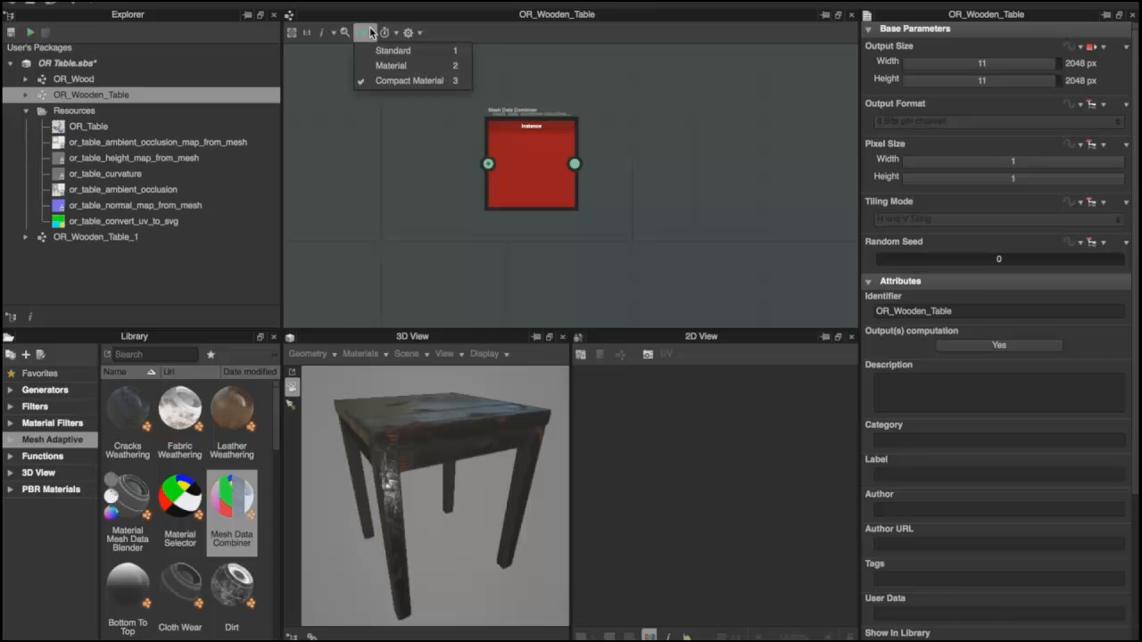
click(394, 68)
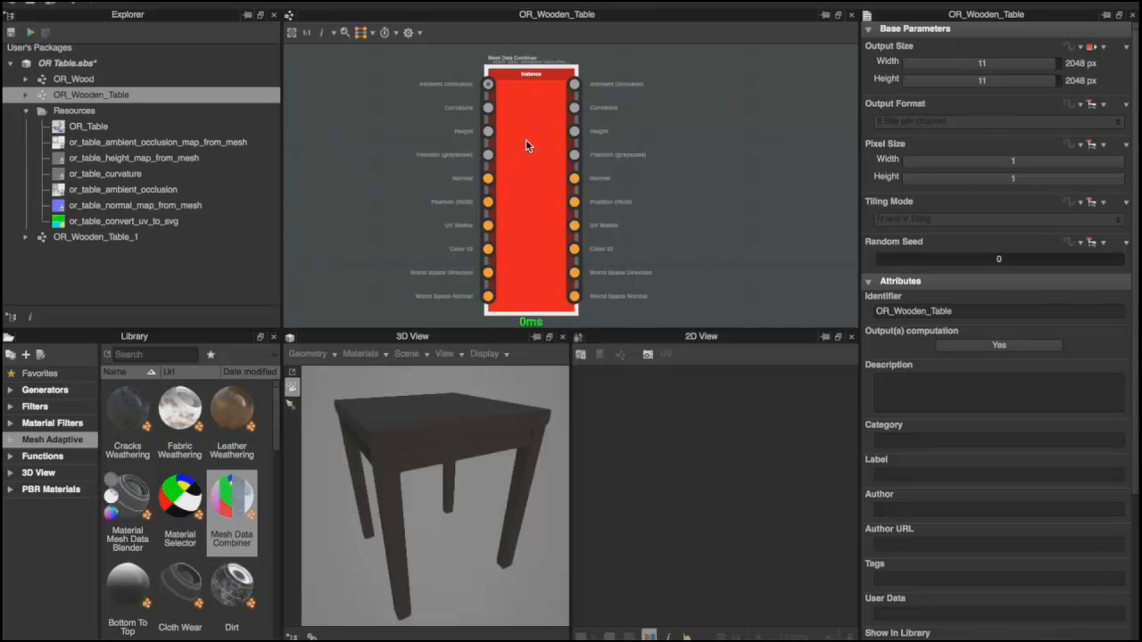
scroll(525, 140, down, 2)
double_click(524, 136)
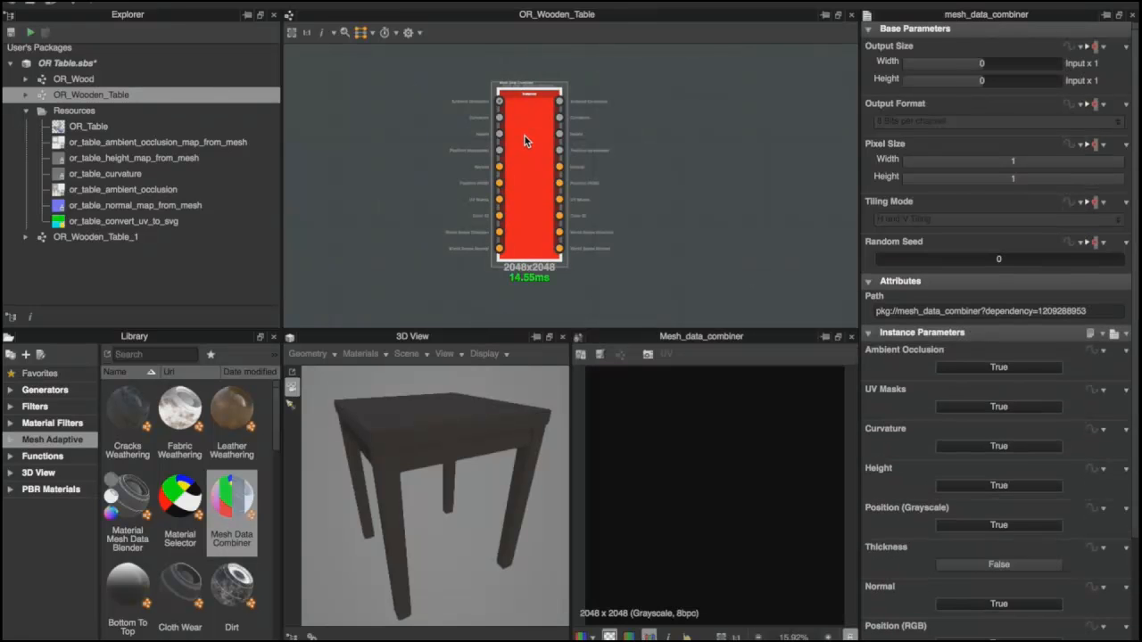
Place the height, curvature, ambient occlusion, normal and convert-UV-to-SVG resources as nodes beside the Mesh Data Combiner
scroll(411, 128, down, 2)
middle_drag(431, 128, 525, 140)
click(150, 160)
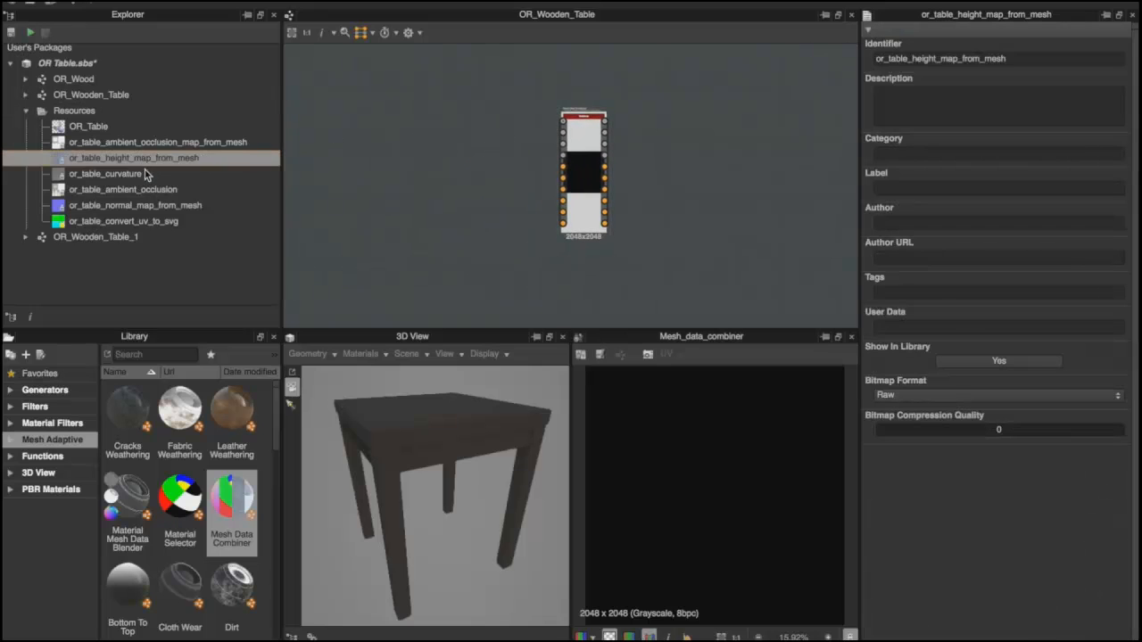
drag(139, 179, 394, 227)
super+click(137, 223)
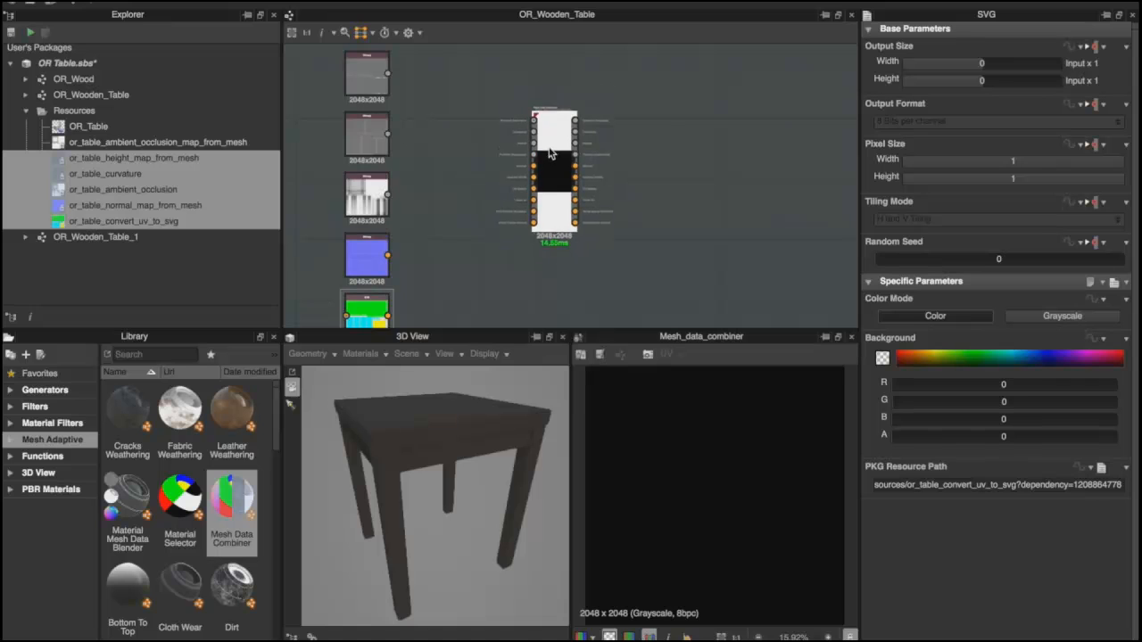
Connect the height, curvature and ambient occlusion bitmaps to the Height, Curvature and Ambient Occlusion inputs of the combiner
click(377, 76)
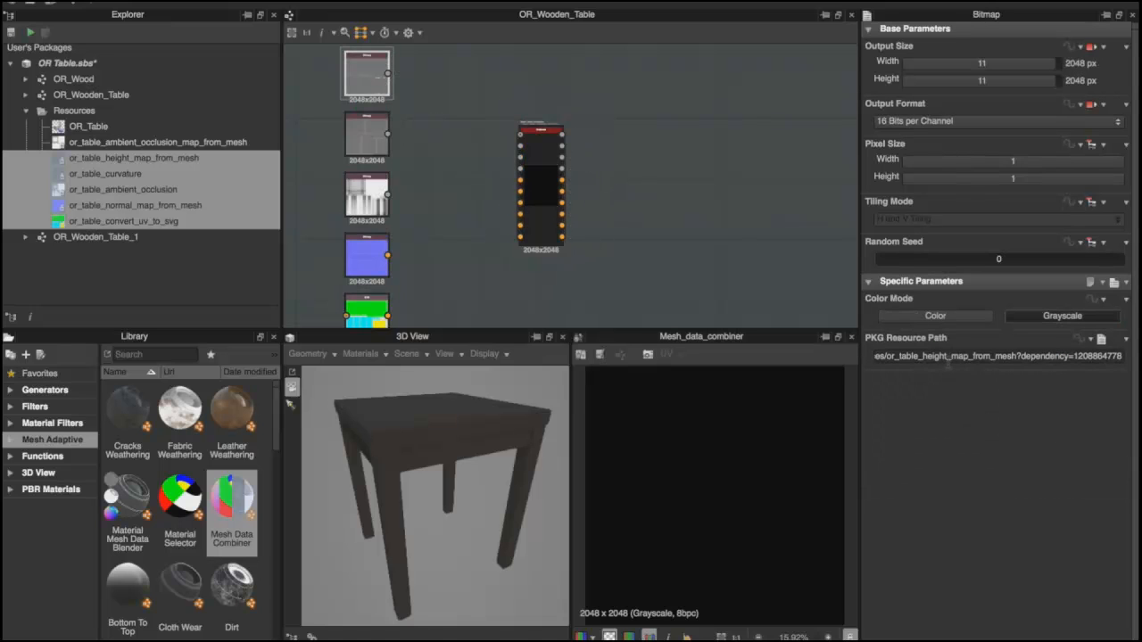
drag(473, 138, 521, 157)
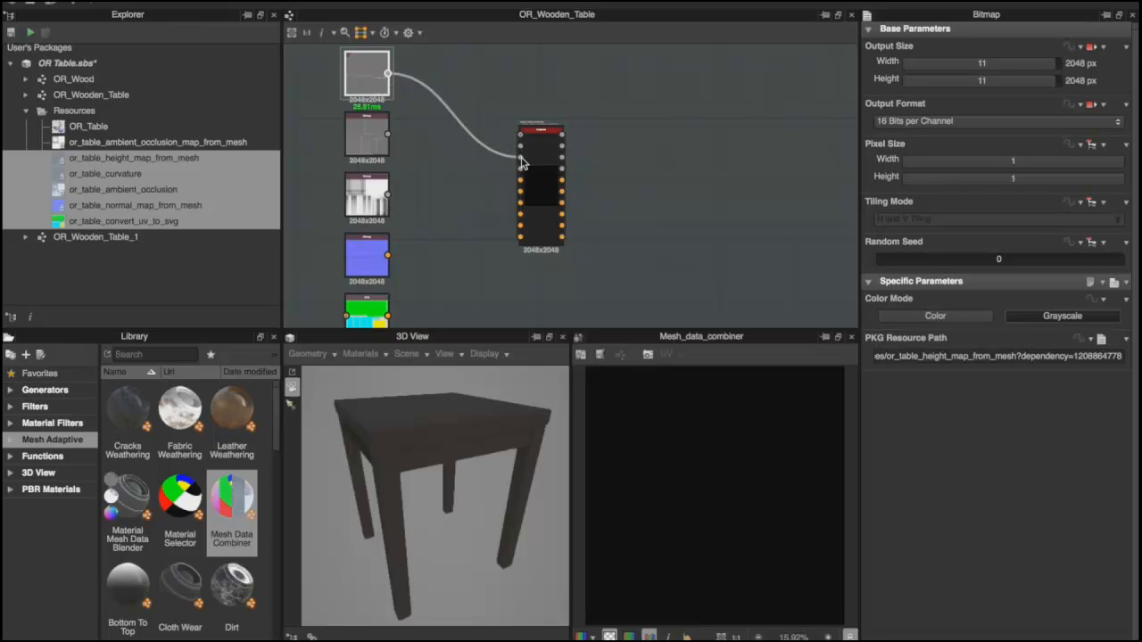
drag(388, 134, 521, 147)
drag(389, 194, 521, 157)
Connect the normal map bitmap to the combiner's Normal input and the SVG node to its Color ID input
drag(388, 255, 522, 203)
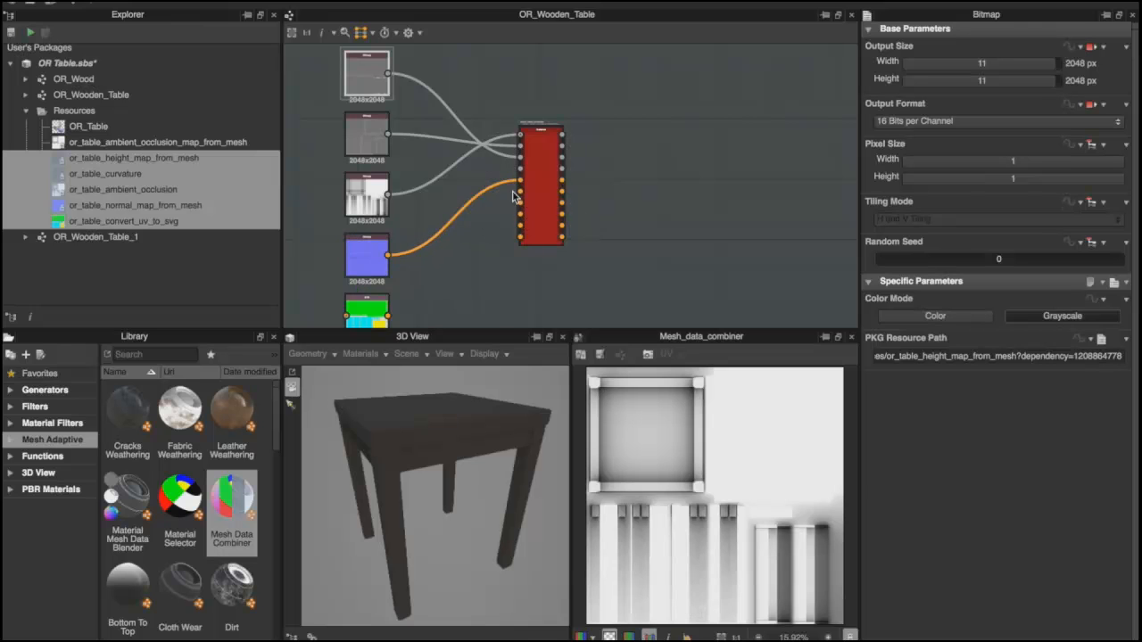
middle_drag(417, 272, 427, 227)
drag(398, 271, 455, 249)
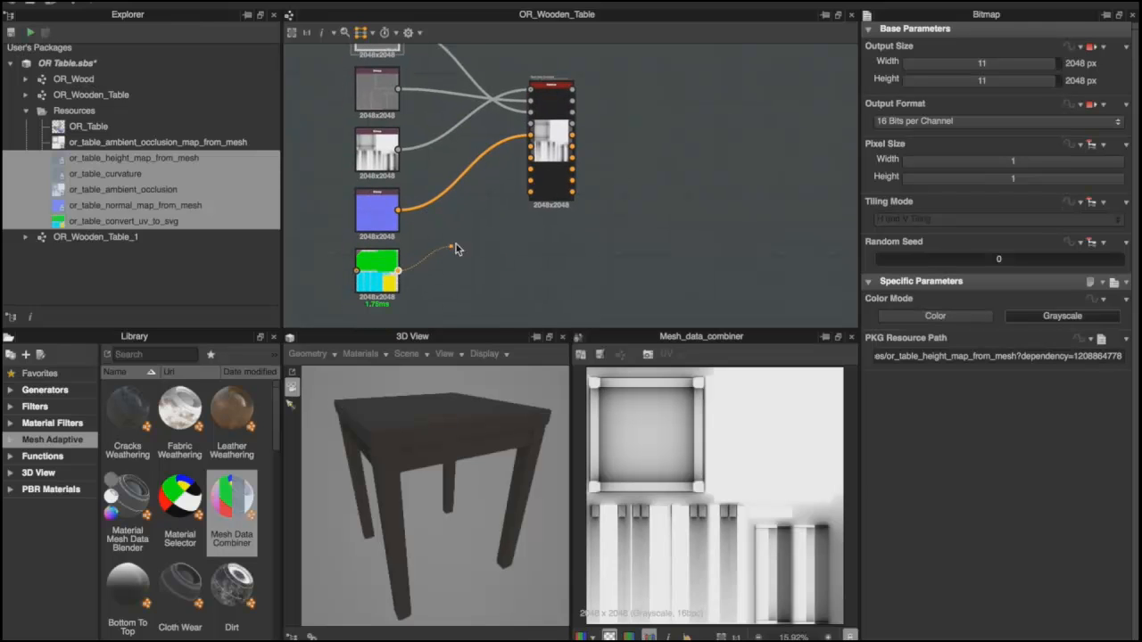
drag(500, 218, 539, 169)
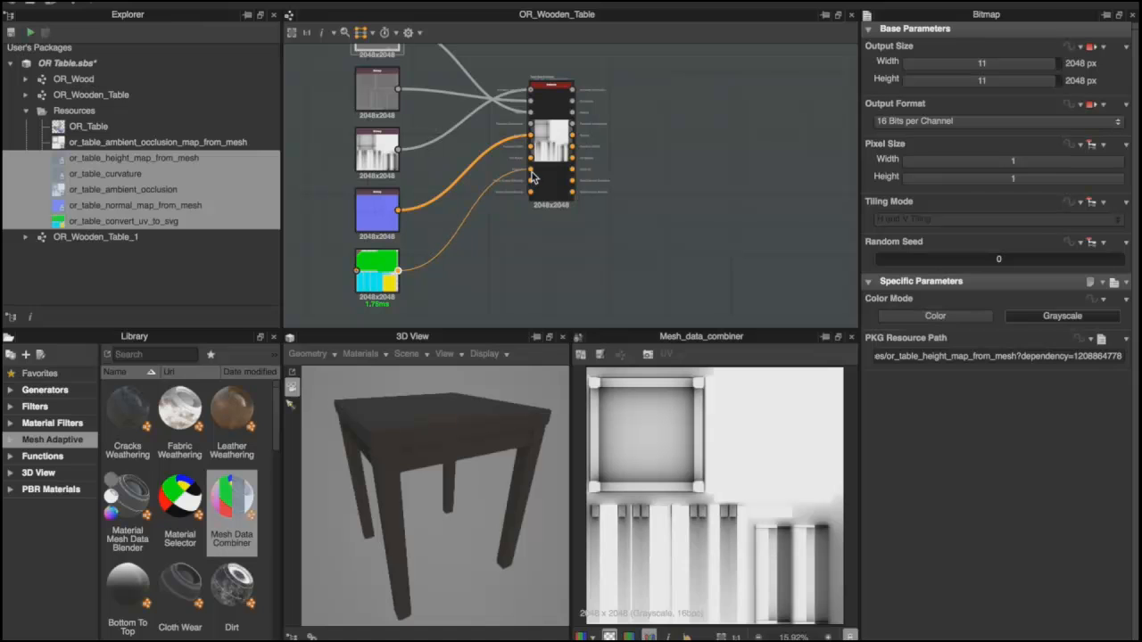
Set UV Masks, Position (Grayscale), Position (RGB), World Space Direction and World Space Normal to False on the Mesh Data Combiner
scroll(539, 163, up, 3)
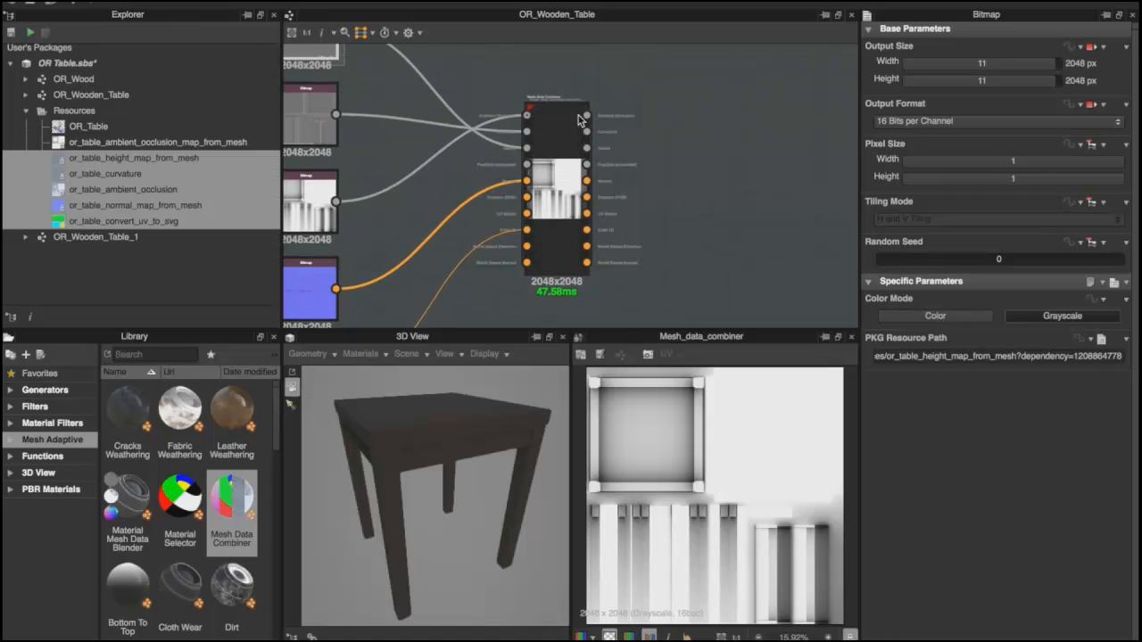
scroll(551, 145, up, 2)
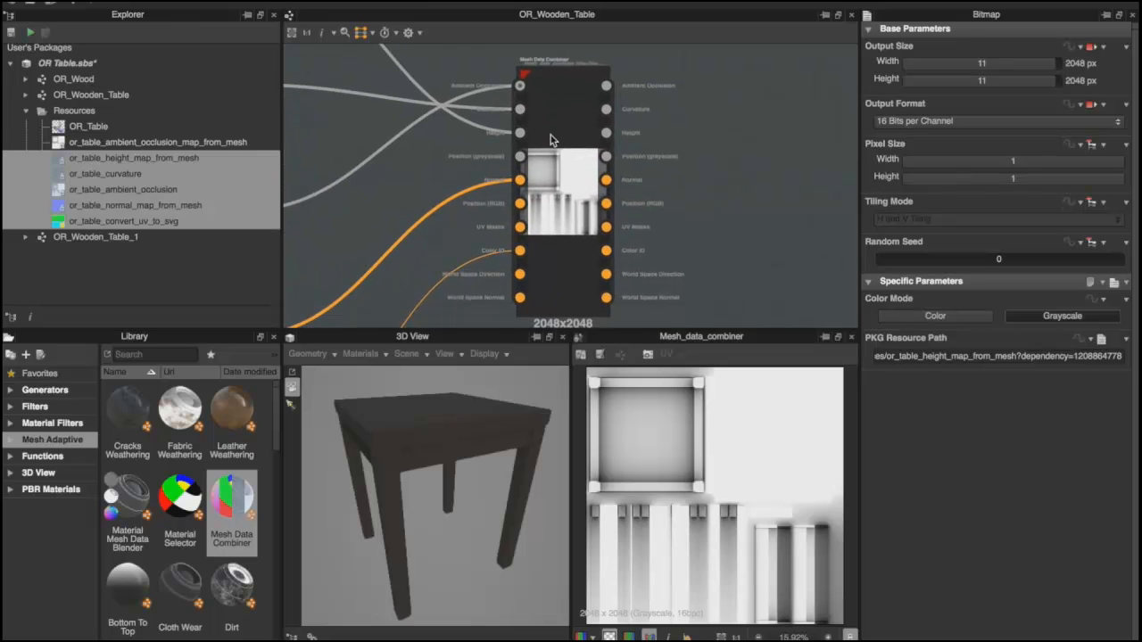
click(560, 159)
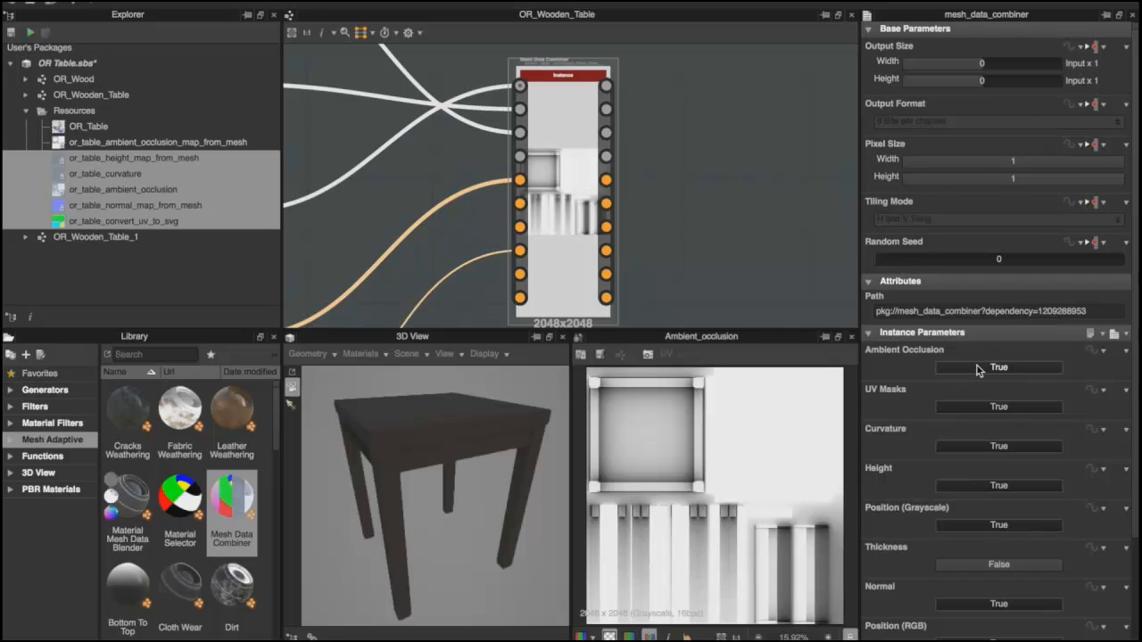
scroll(978, 357, down, 3)
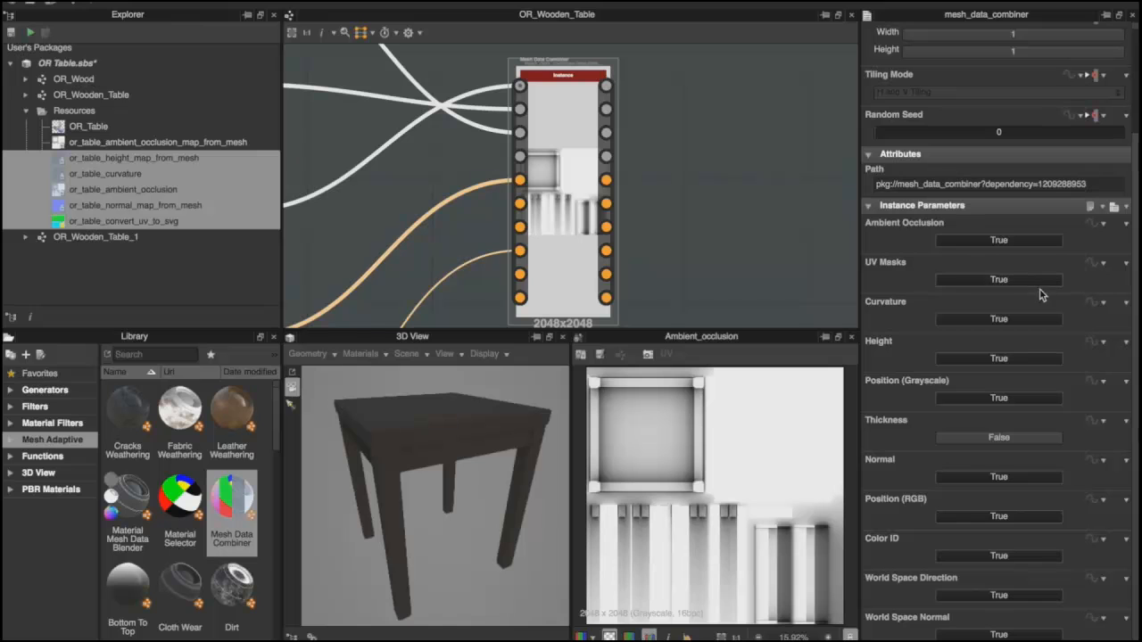
click(953, 280)
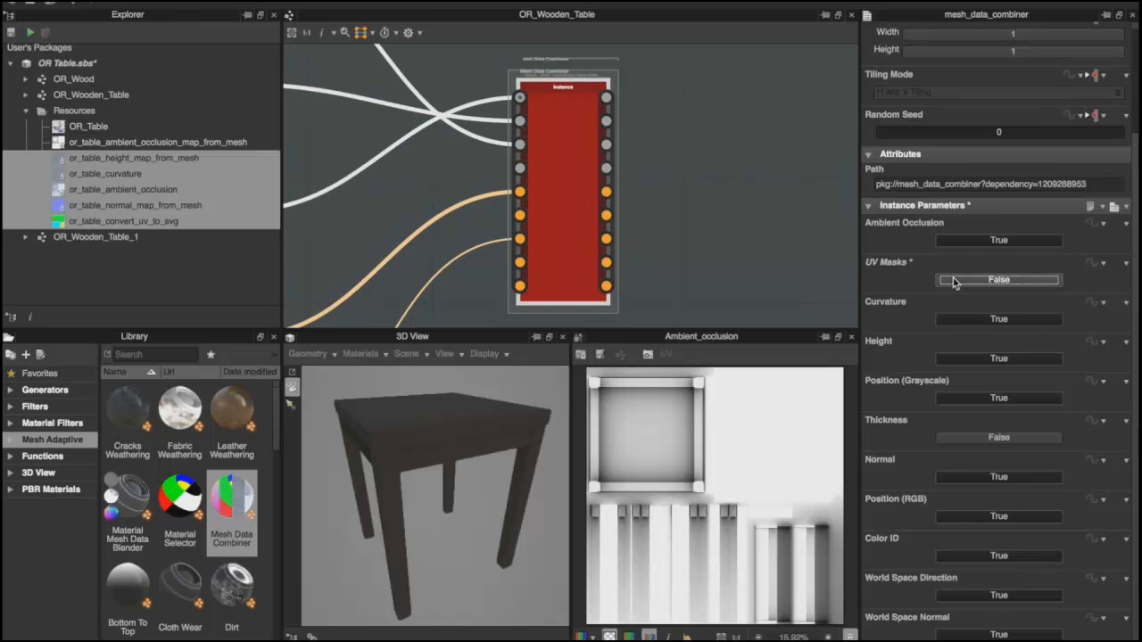
click(974, 397)
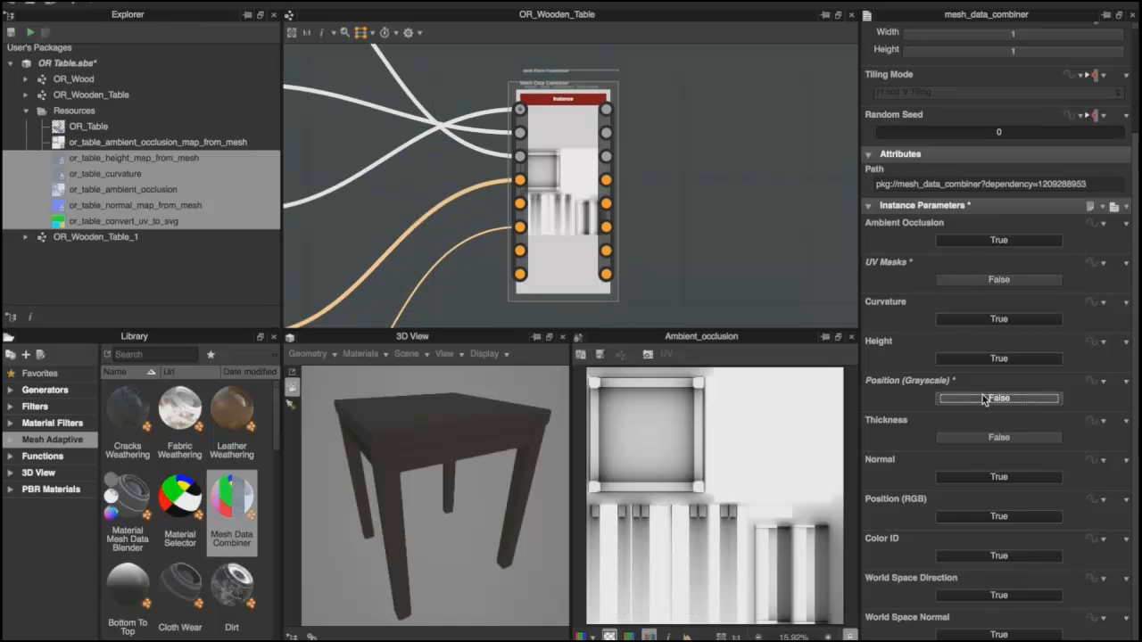
click(988, 519)
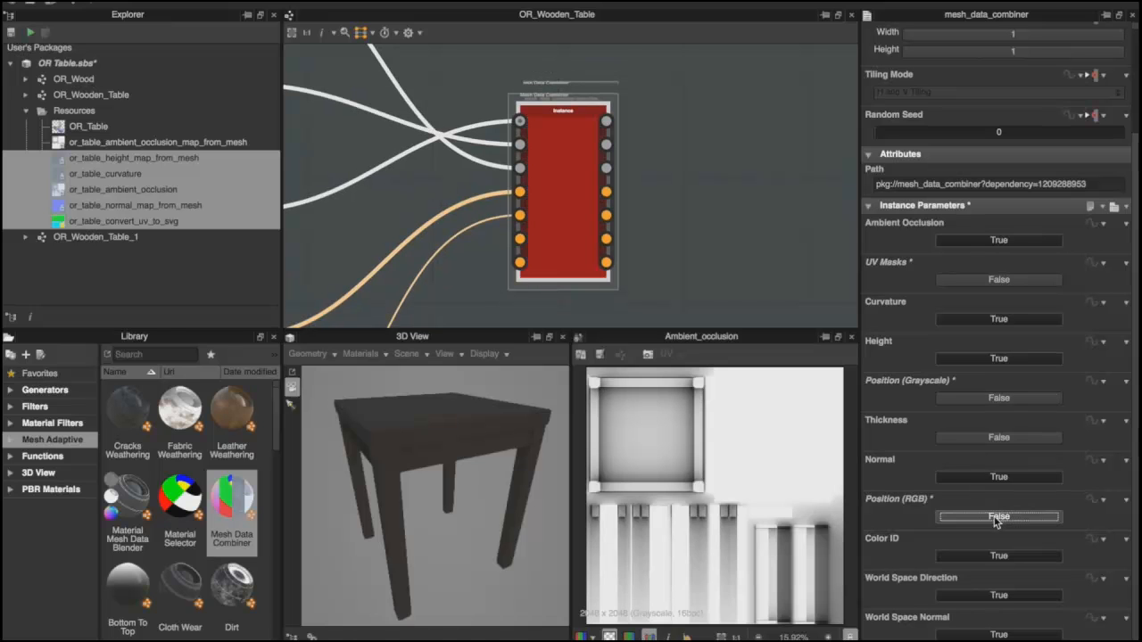
click(1008, 596)
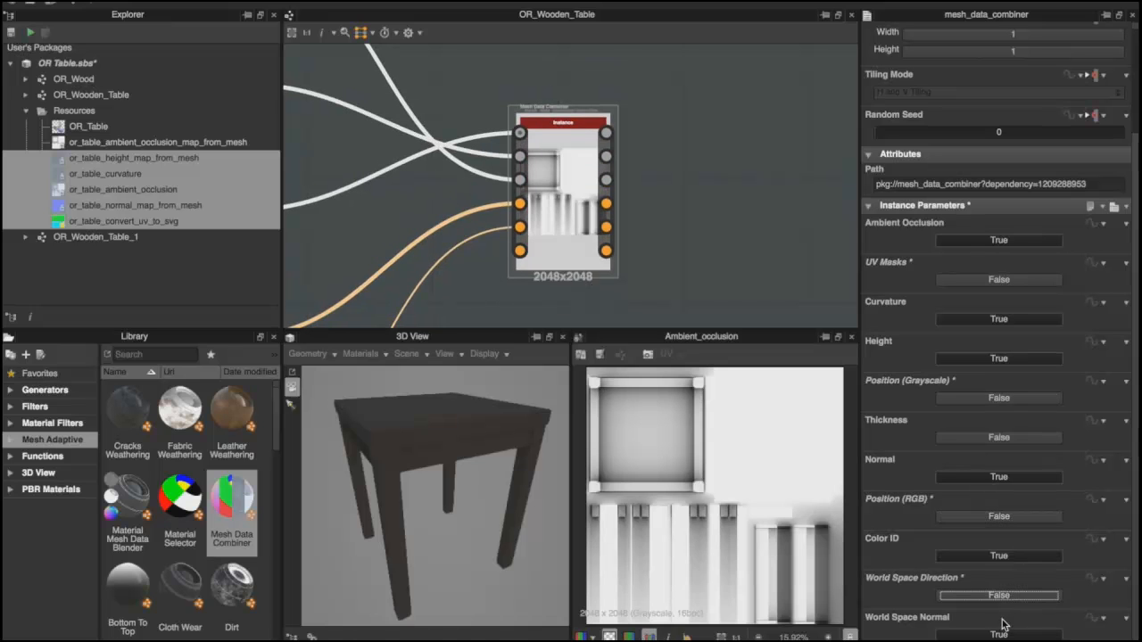
click(998, 635)
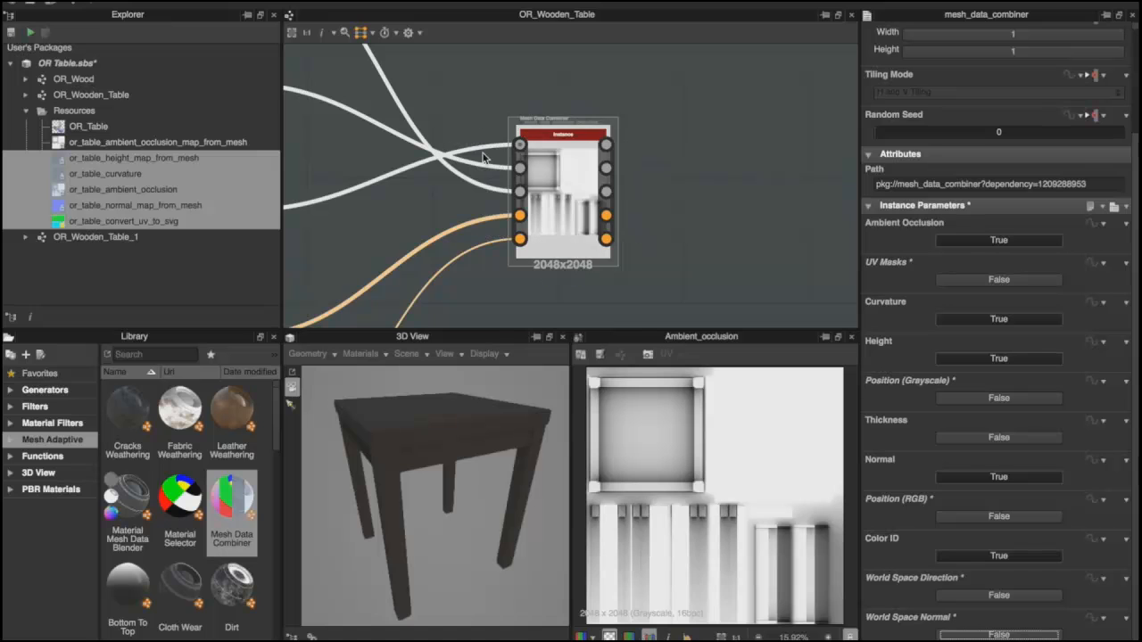
Dock the four bitmap nodes and the SVG node onto the inputs of the Mesh Data Combiner
scroll(468, 165, down, 4)
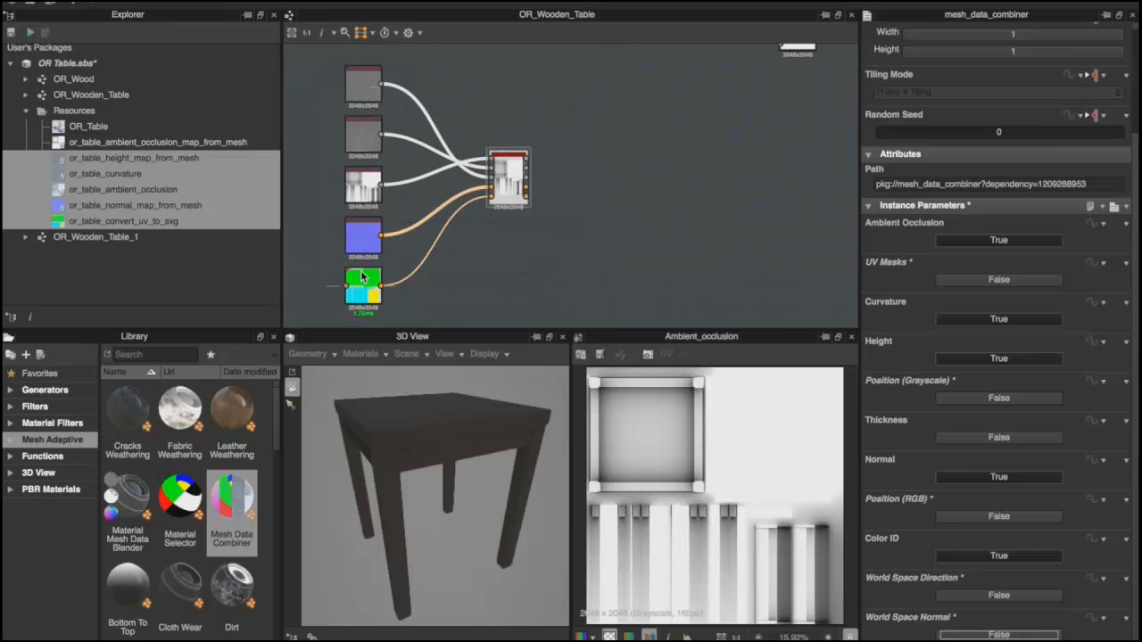
scroll(472, 219, up, 4)
middle_drag(581, 96, 568, 141)
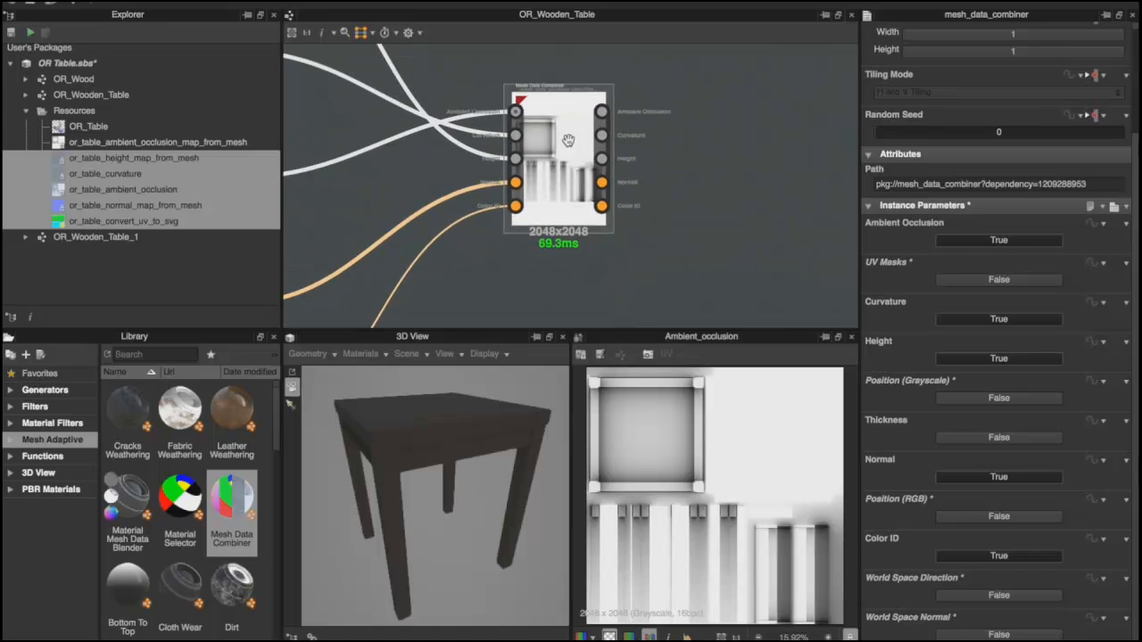
scroll(572, 181, down, 5)
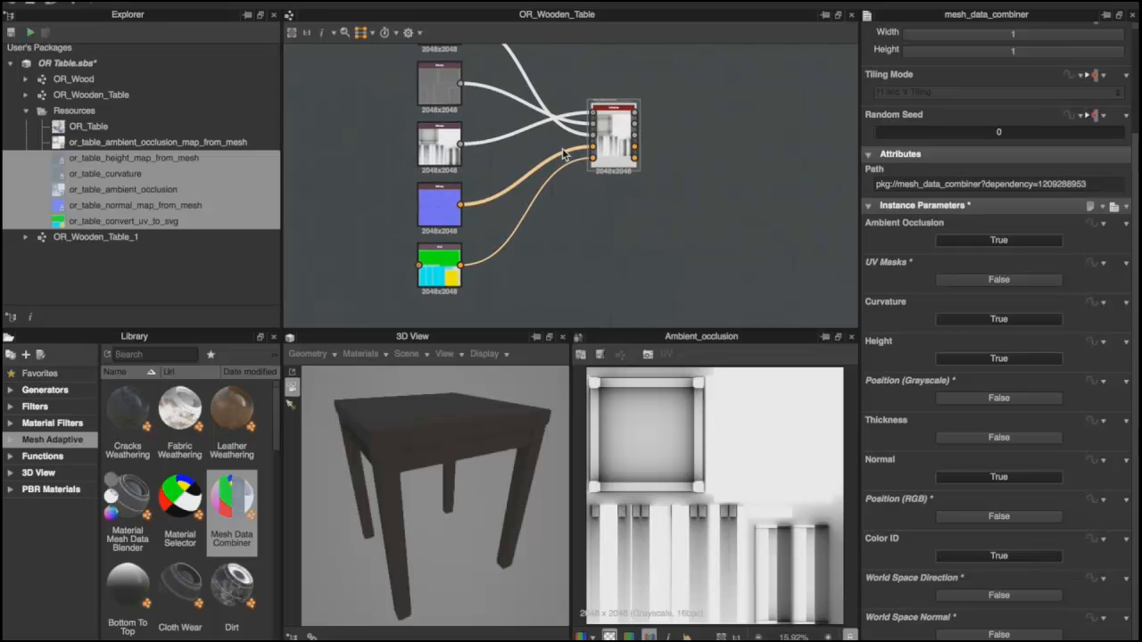
middle_drag(503, 150, 498, 147)
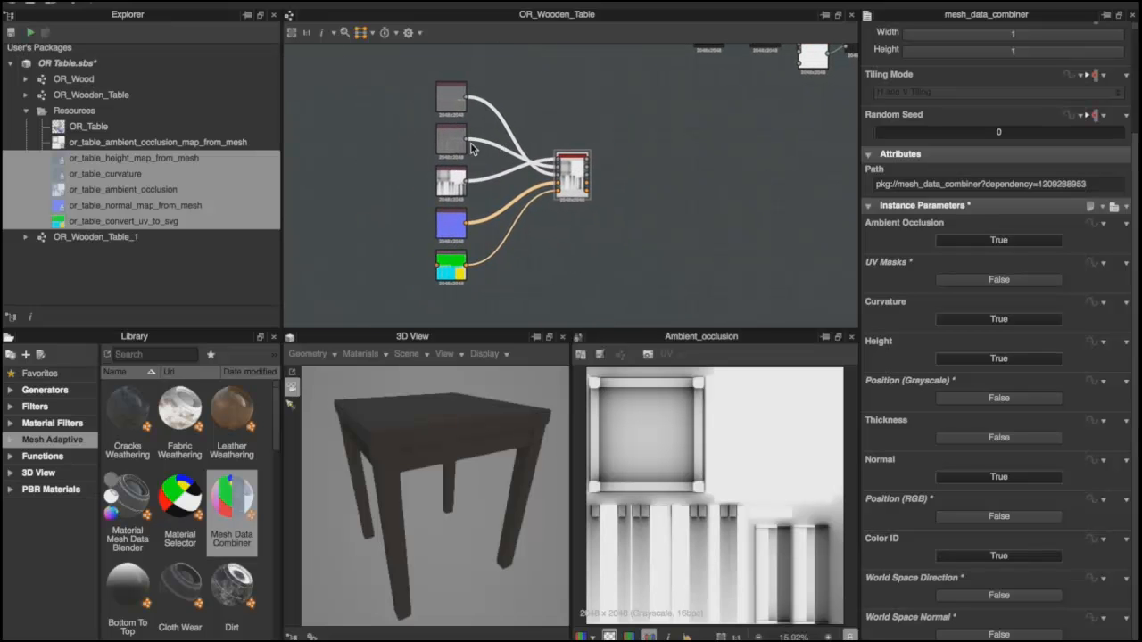
drag(381, 77, 455, 282)
key(Delete)
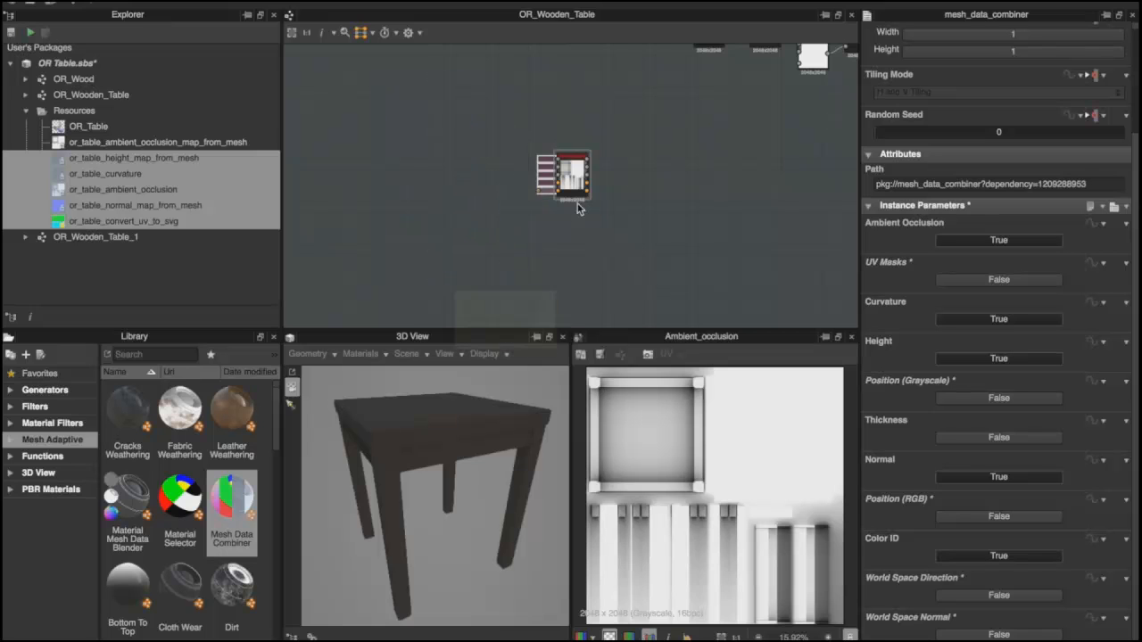
Switch the graph's link creation mode to Compact Material
scroll(580, 177, up, 4)
scroll(551, 169, up, 3)
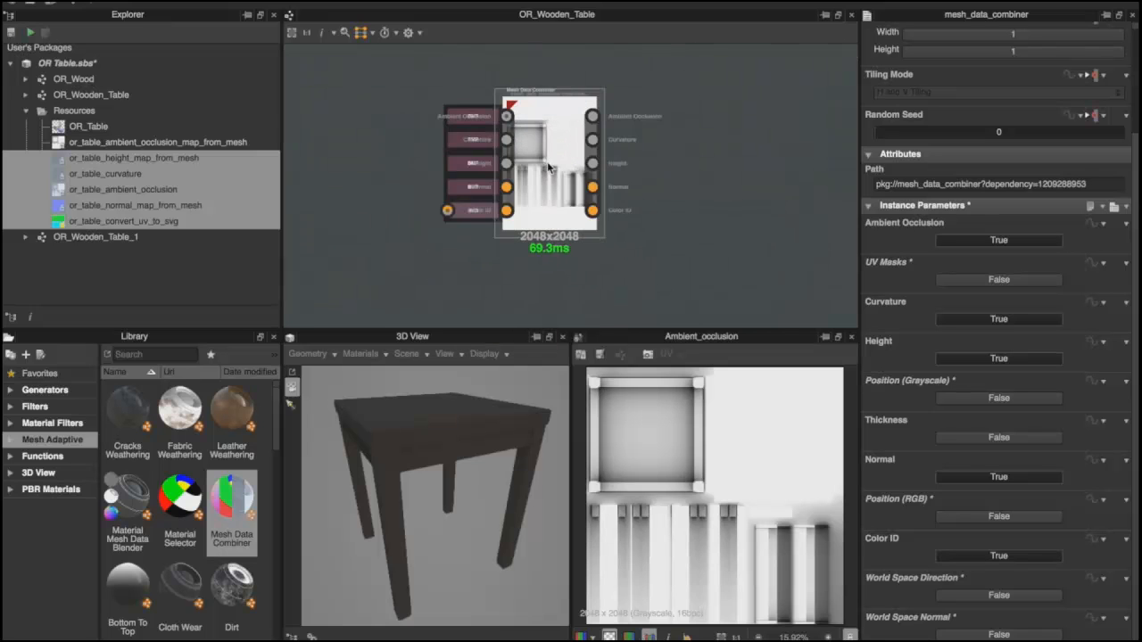
click(368, 33)
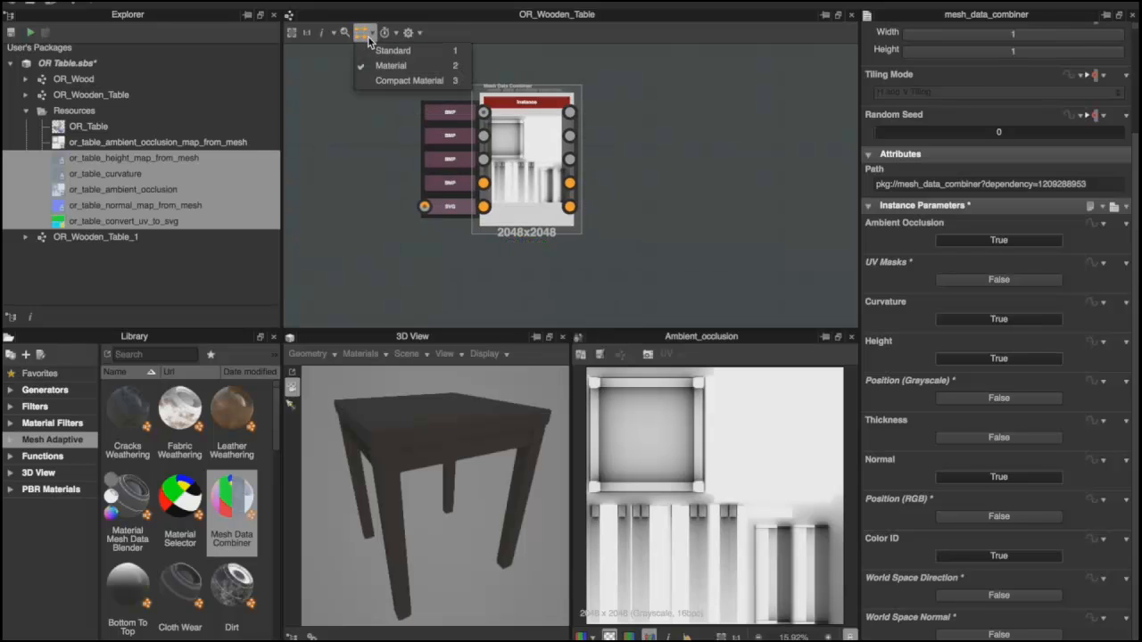
click(387, 81)
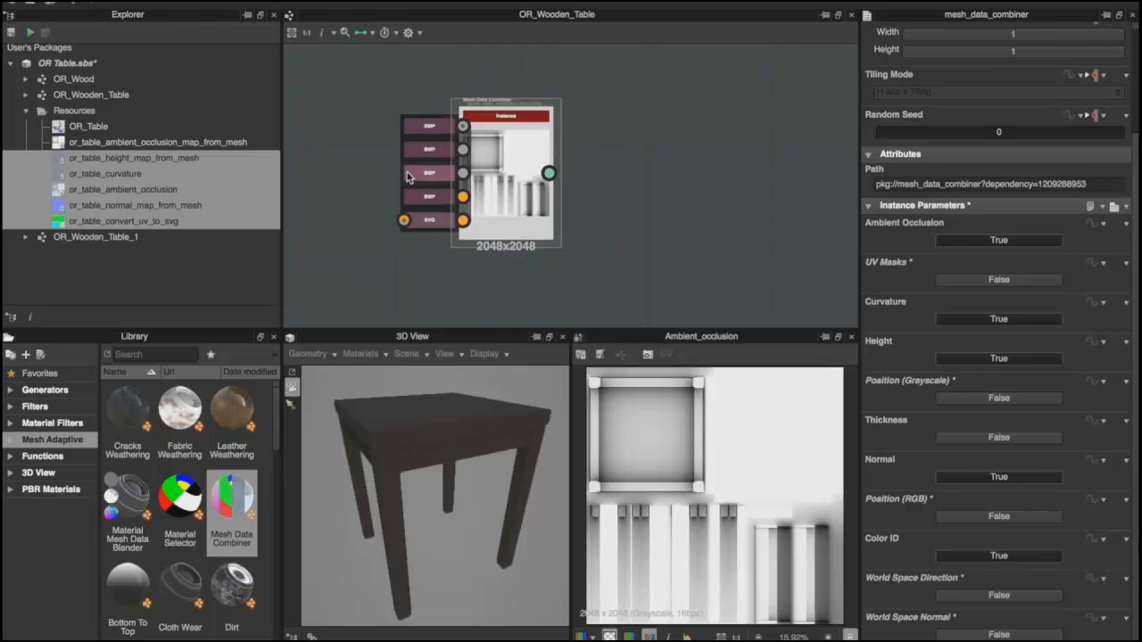
Move the Mesh Data Combiner with its docked inputs to the empty area below the material node chain
drag(550, 175, 709, 160)
scroll(711, 133, down, 5)
middle_drag(676, 134, 523, 250)
drag(489, 253, 519, 158)
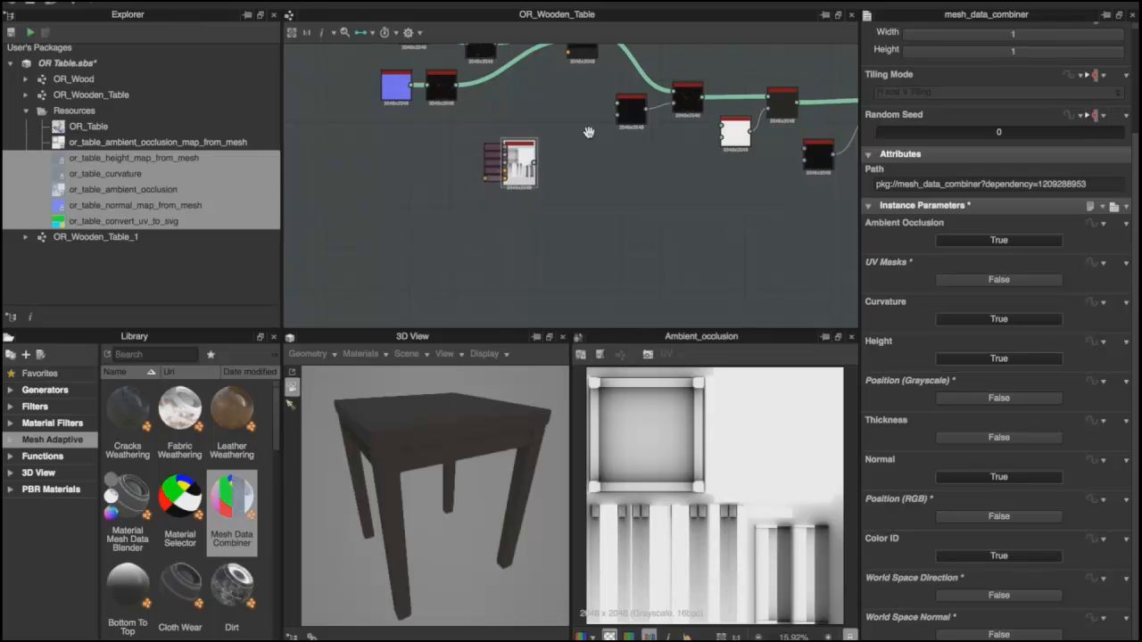
Display the graph's links in Material mode to examine Paint Wear's separate inputs, and return to Compact Material
middle_drag(616, 118, 462, 168)
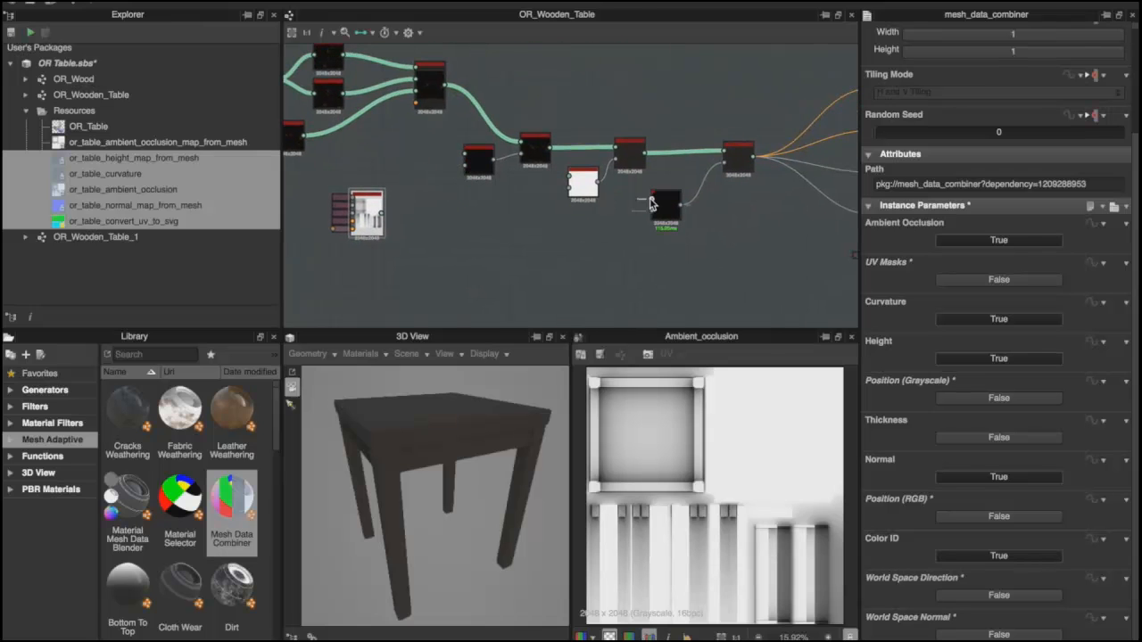
scroll(464, 170, up, 3)
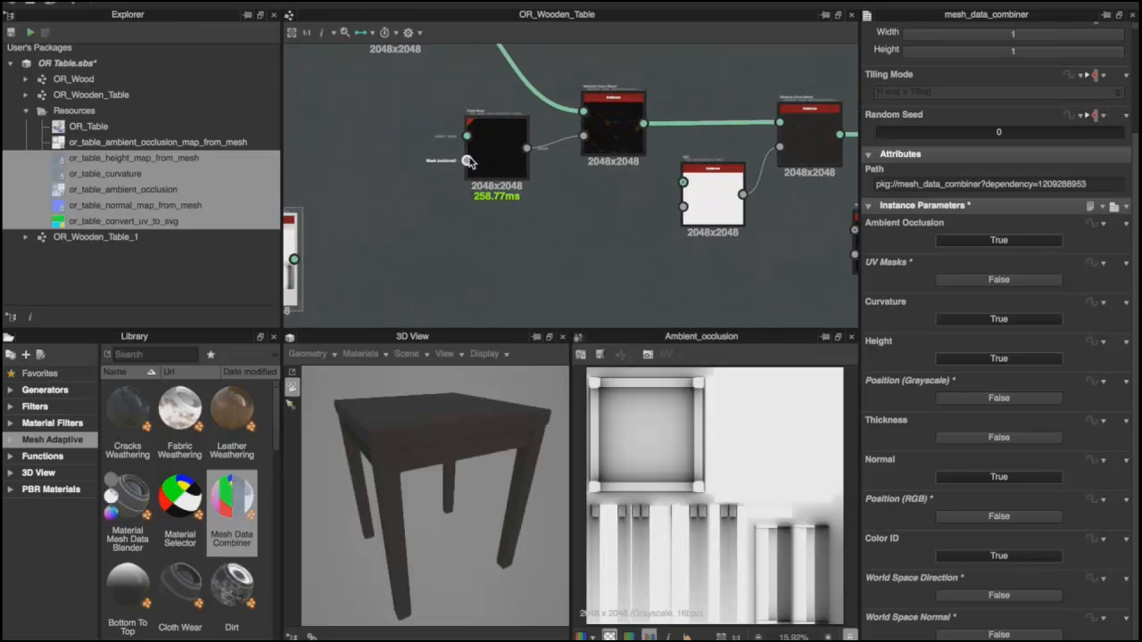
click(373, 35)
click(390, 70)
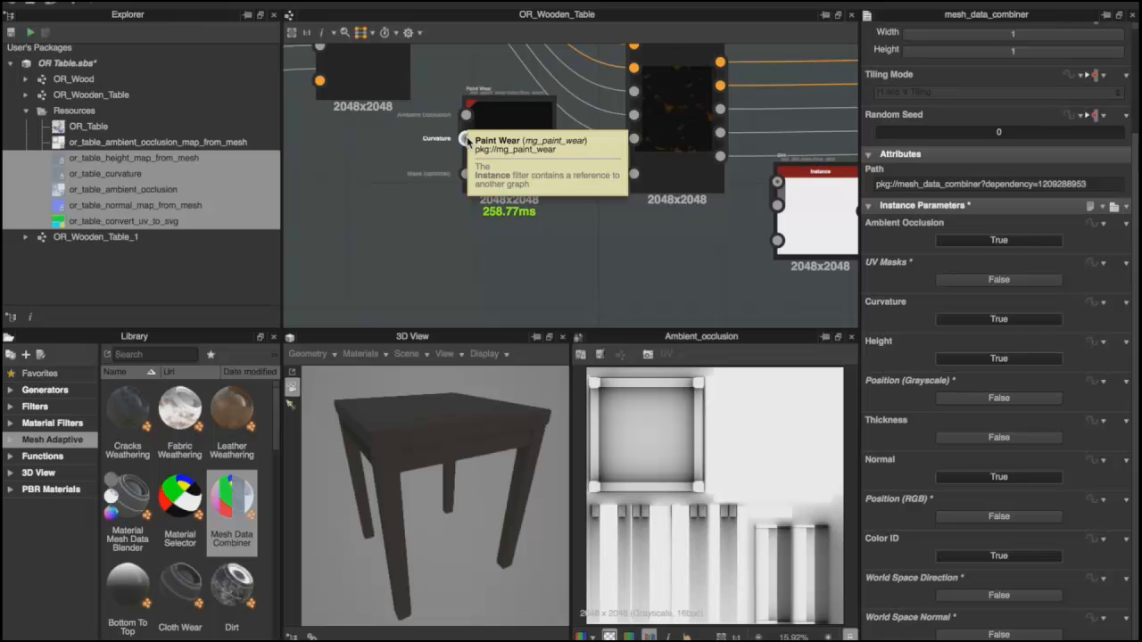
click(366, 32)
click(384, 80)
Connect the Mesh Data Combiner's output to the Paint Wear node's mesh data input
middle_drag(490, 164, 569, 140)
scroll(639, 112, down, 1)
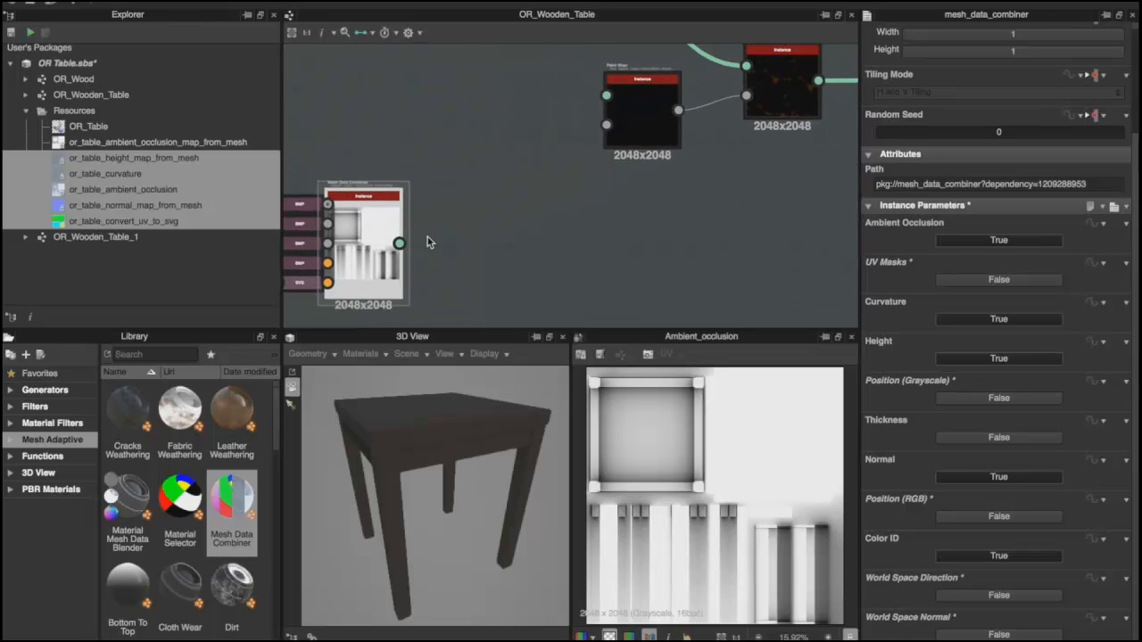
drag(399, 243, 607, 94)
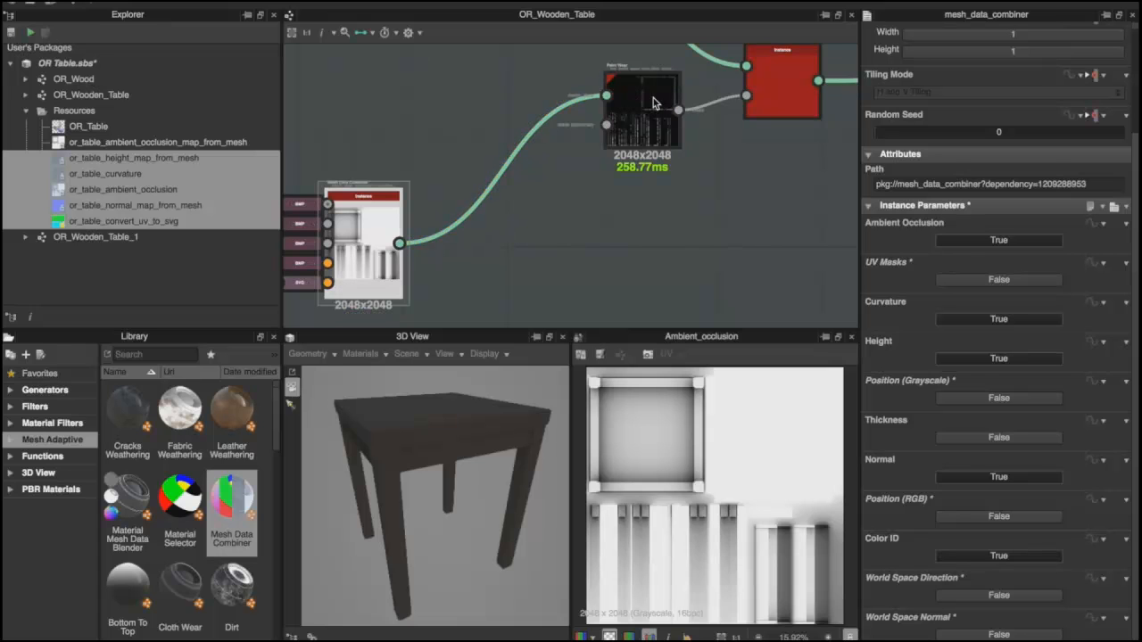
Inspect the individual links from the combiner to Paint Wear in Material mode, and switch back to Compact Material
click(635, 125)
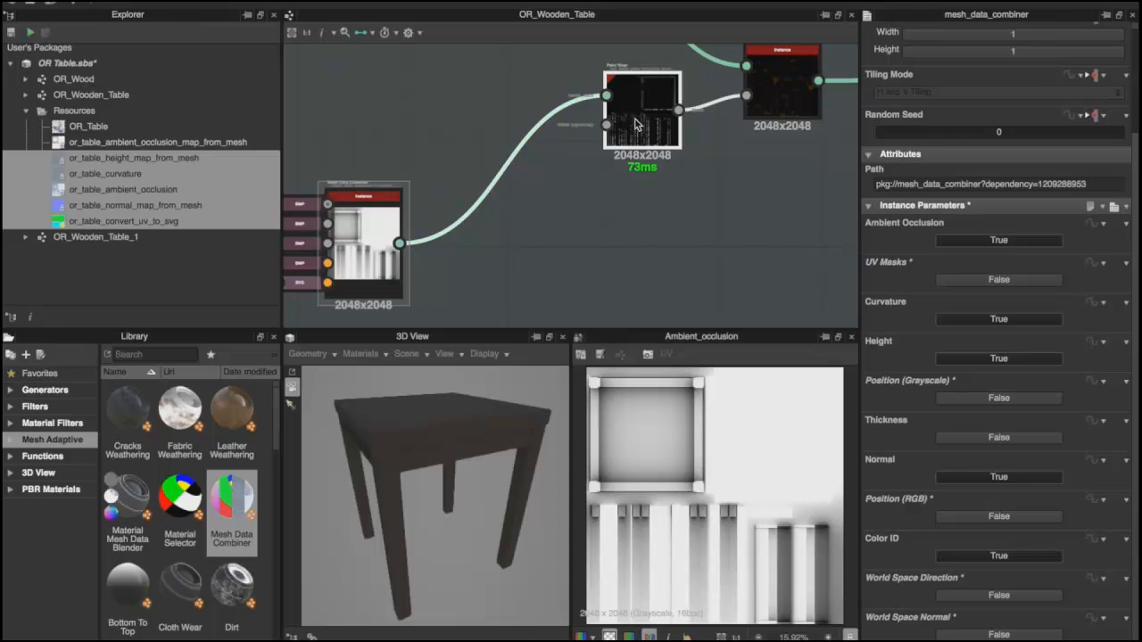
click(365, 32)
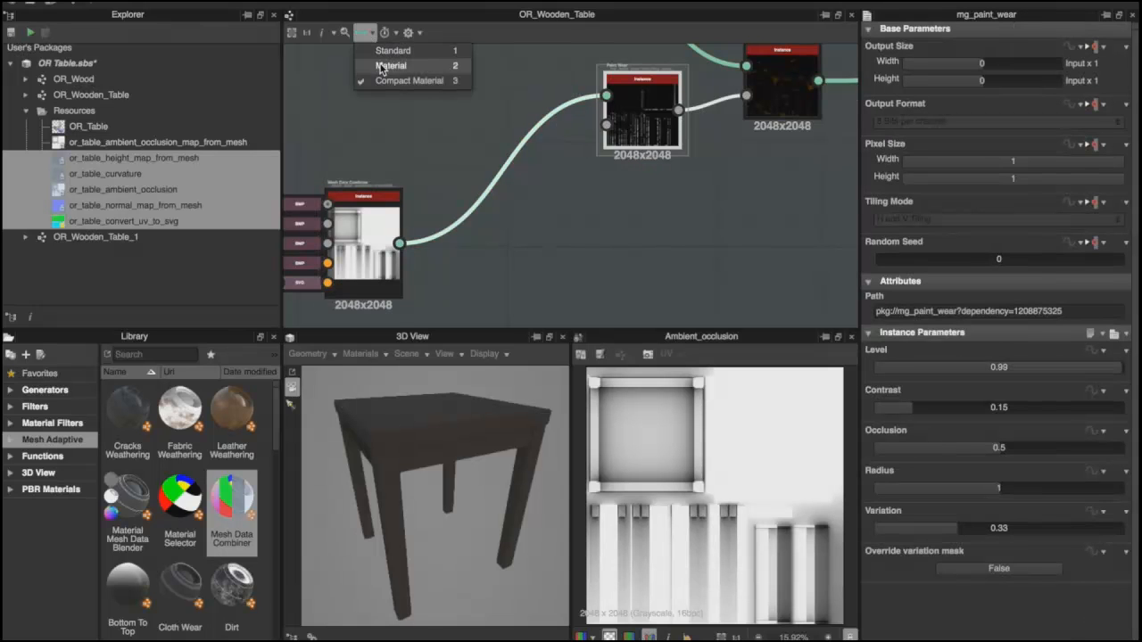
click(382, 68)
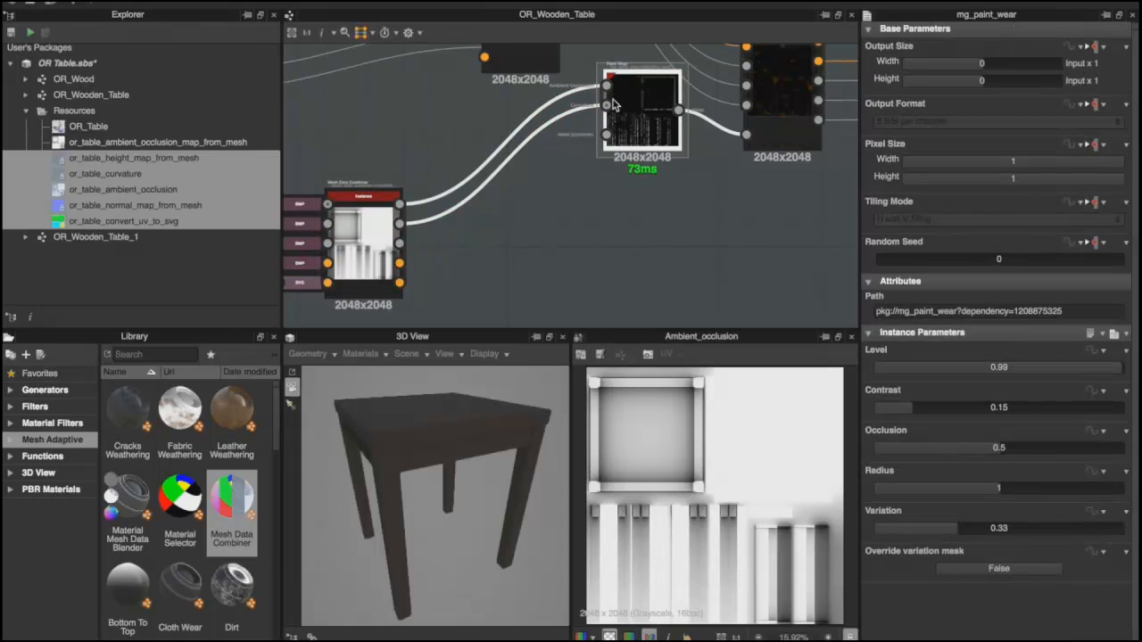
click(362, 32)
click(379, 86)
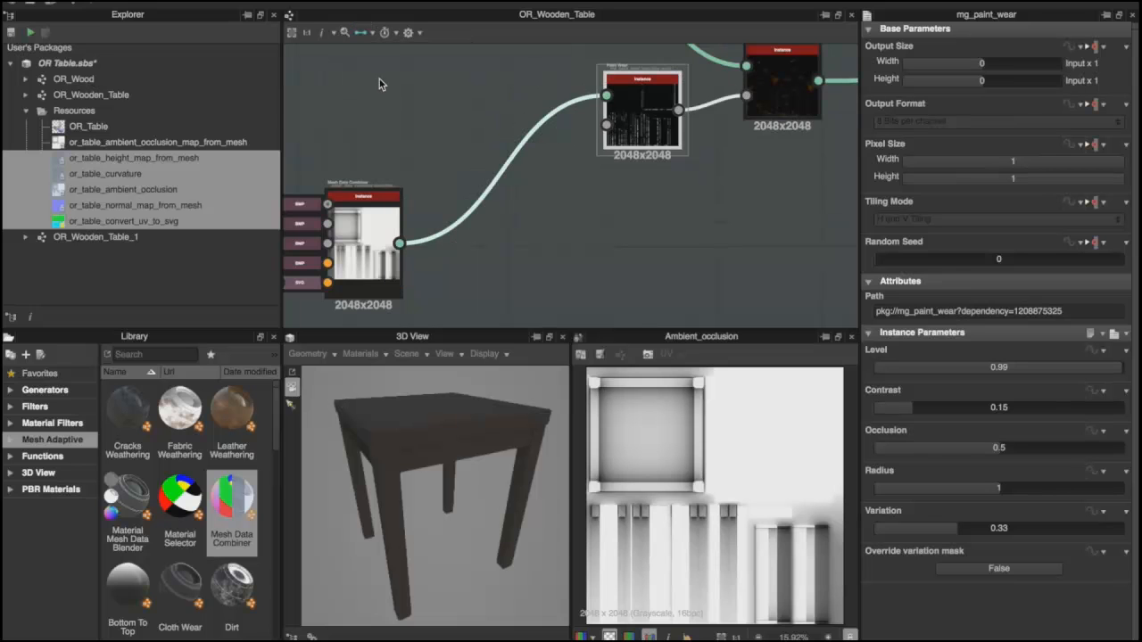
Connect the Mesh Data Combiner's output to the white mask node, the black mask node after it, and the material blending node's orange color input
scroll(534, 150, down, 3)
middle_drag(623, 199, 530, 203)
click(335, 210)
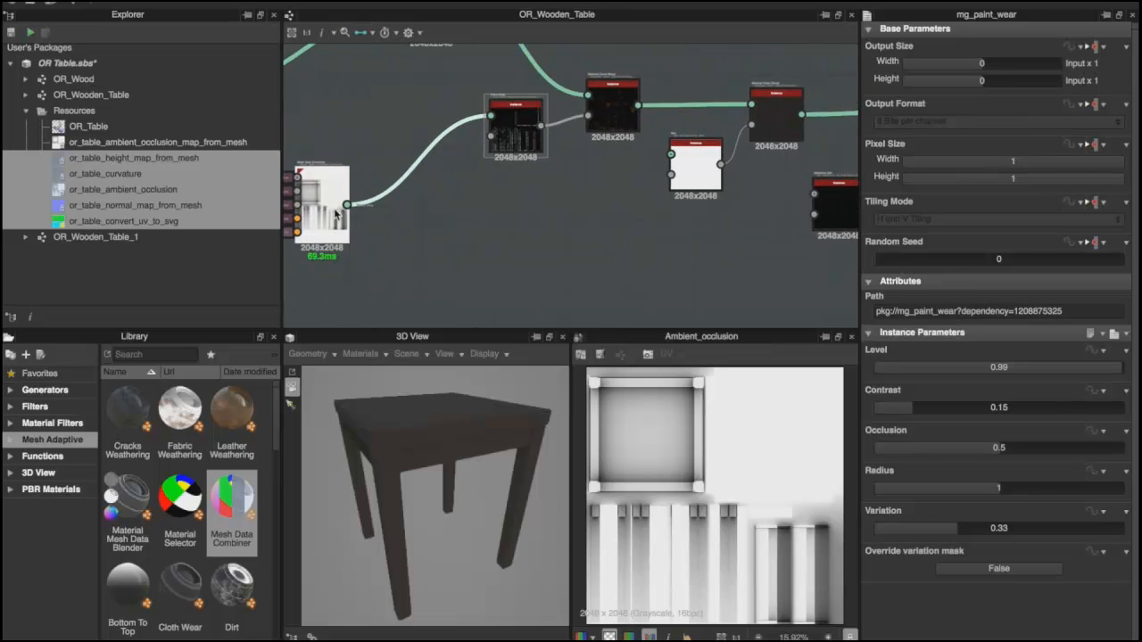
scroll(343, 218, down, 1)
drag(358, 212, 625, 169)
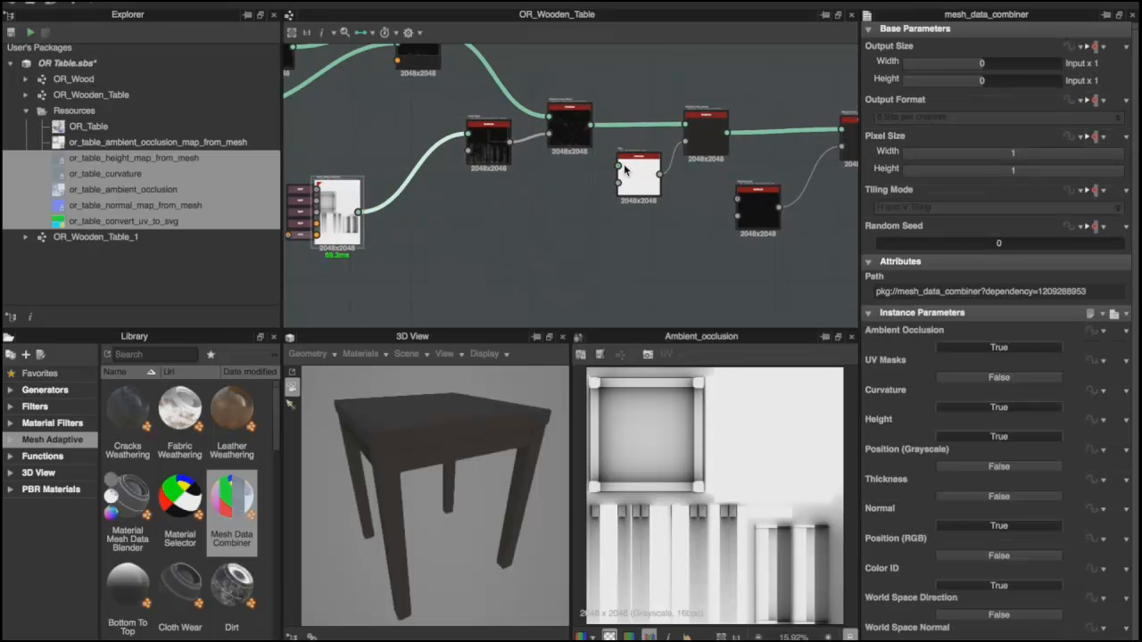
drag(358, 212, 619, 168)
drag(358, 213, 735, 205)
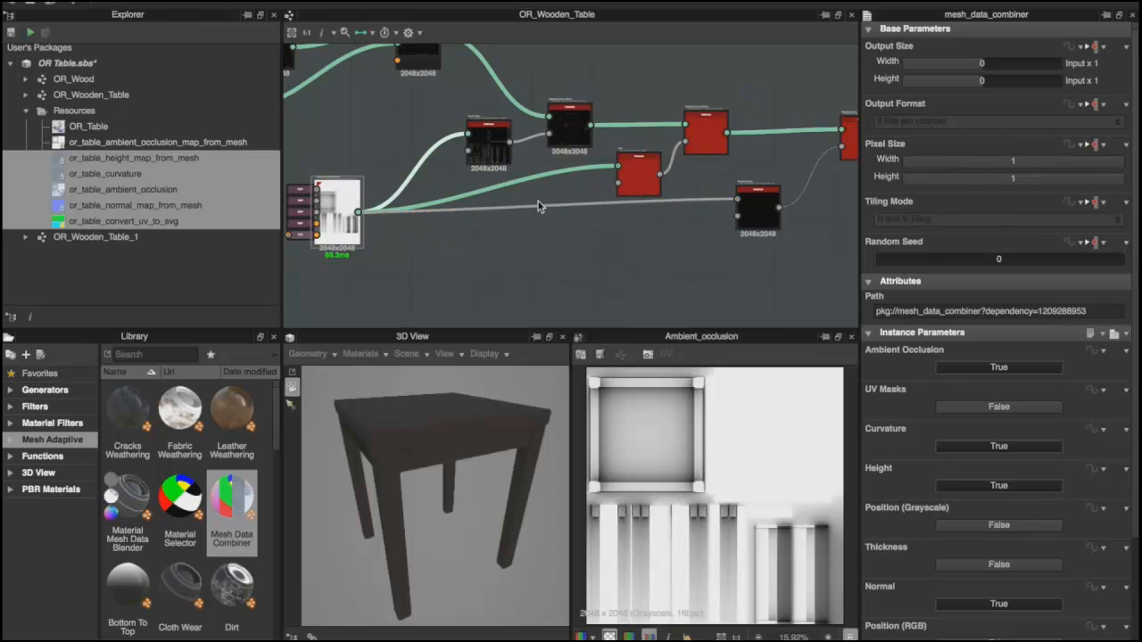
drag(358, 211, 397, 61)
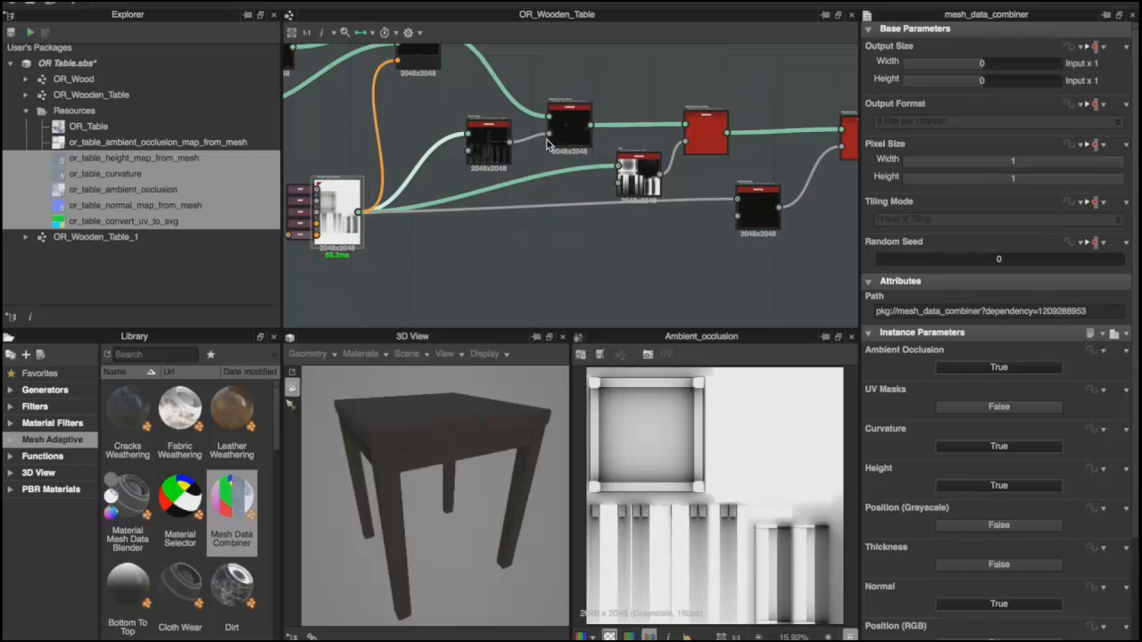
Reposition the Mesh Data Combiner slightly farther from the mask nodes and rotate the table in the 3D view
scroll(606, 197, down, 3)
middle_drag(607, 183, 604, 186)
drag(420, 219, 417, 243)
drag(427, 418, 469, 359)
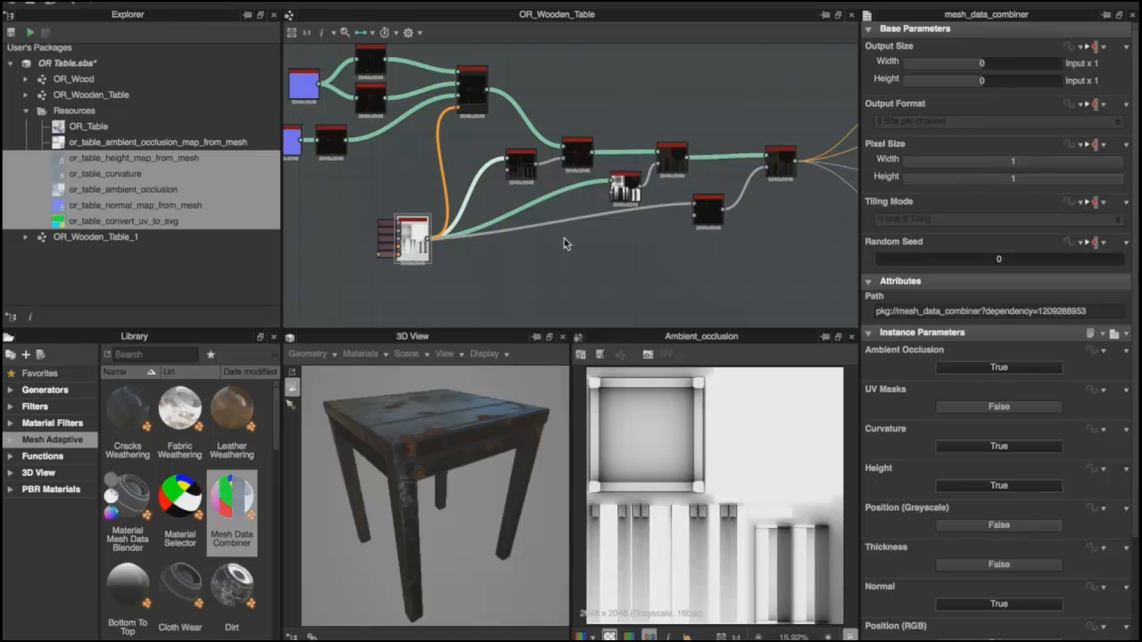
middle_drag(533, 222, 596, 207)
drag(475, 225, 429, 236)
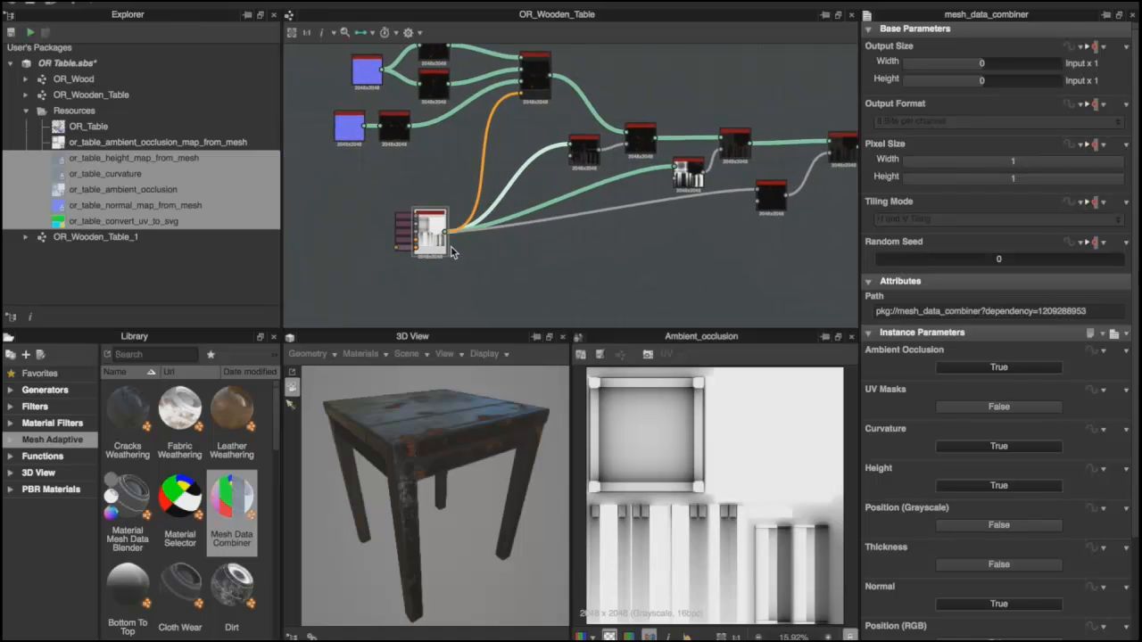
Examine the Mesh Data Combiner's docked map inputs and the links running from its single output
scroll(451, 252, up, 2)
scroll(428, 256, up, 2)
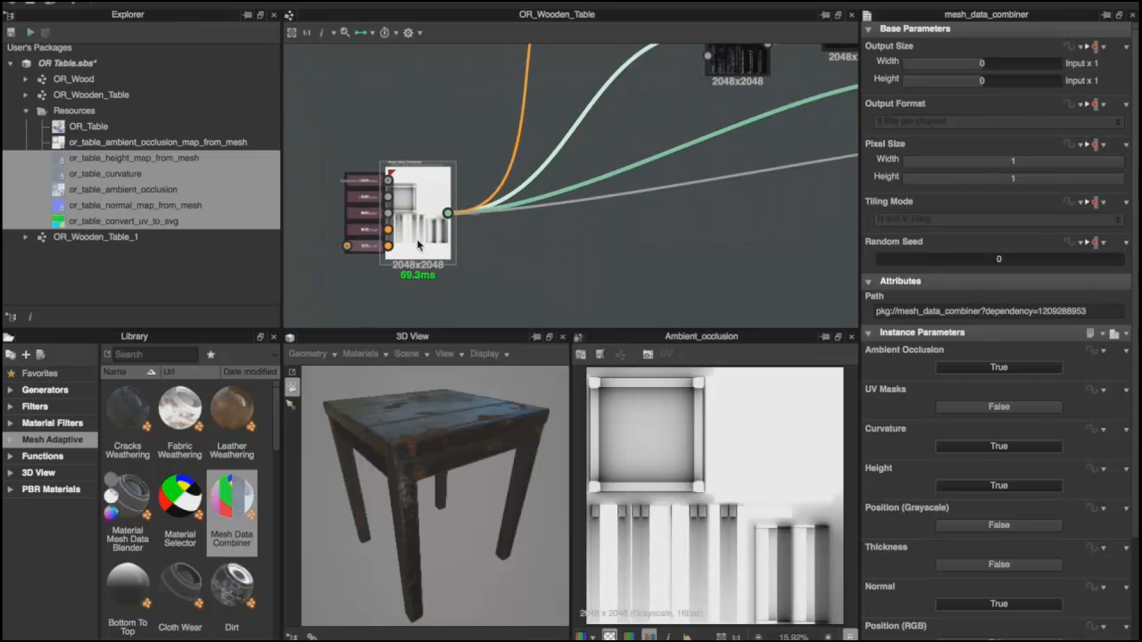
scroll(415, 245, up, 2)
scroll(489, 219, up, 1)
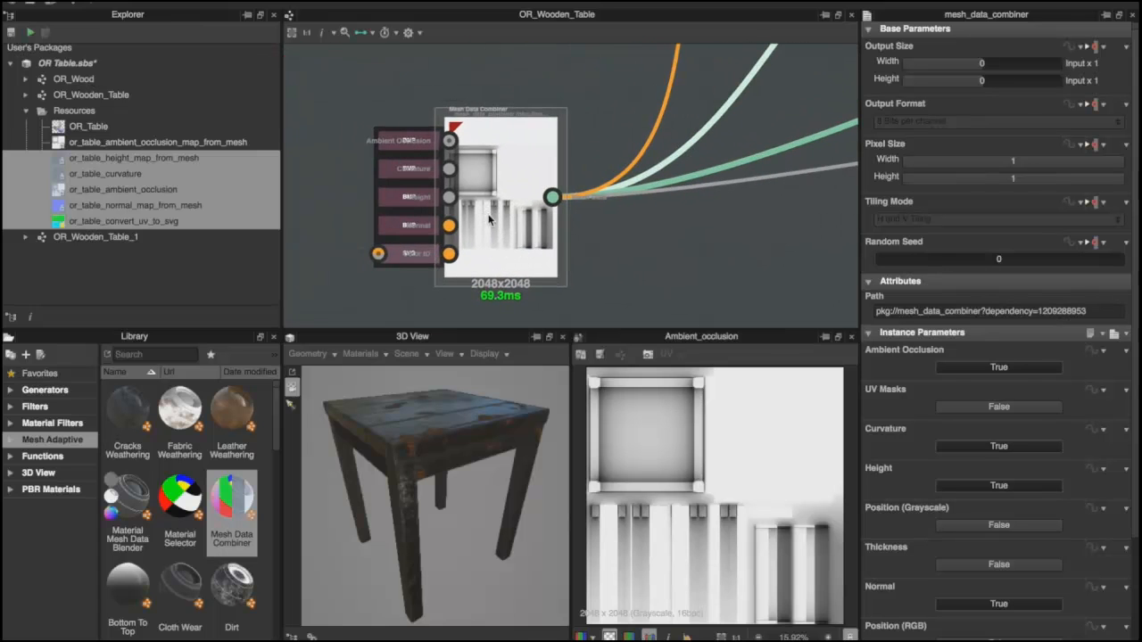
scroll(496, 211, down, 1)
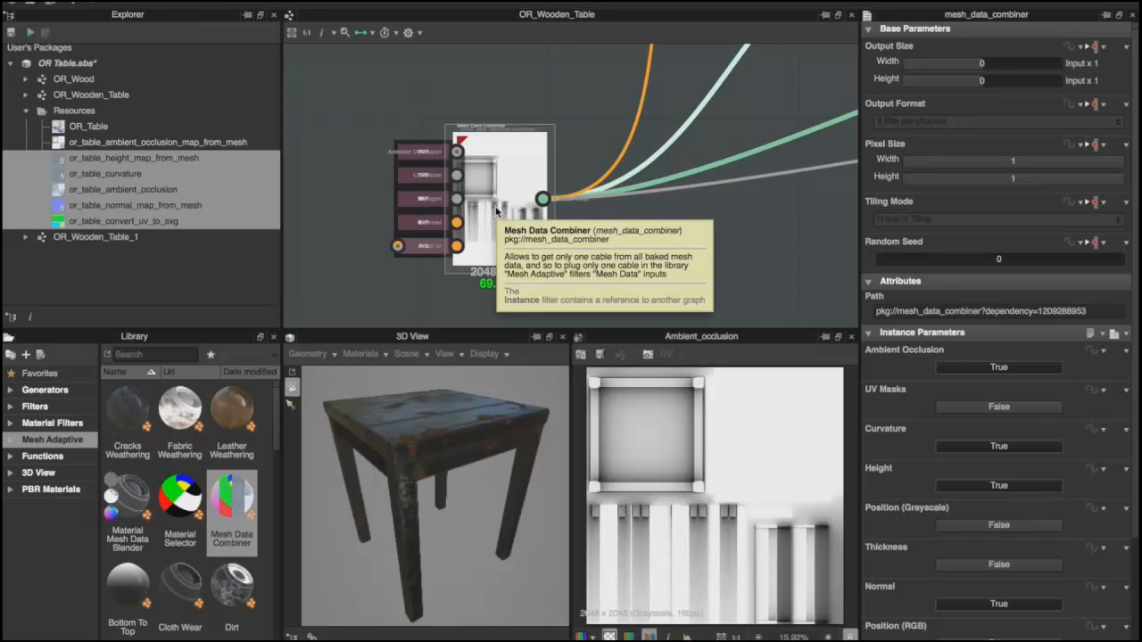
scroll(497, 211, up, 1)
scroll(496, 212, down, 2)
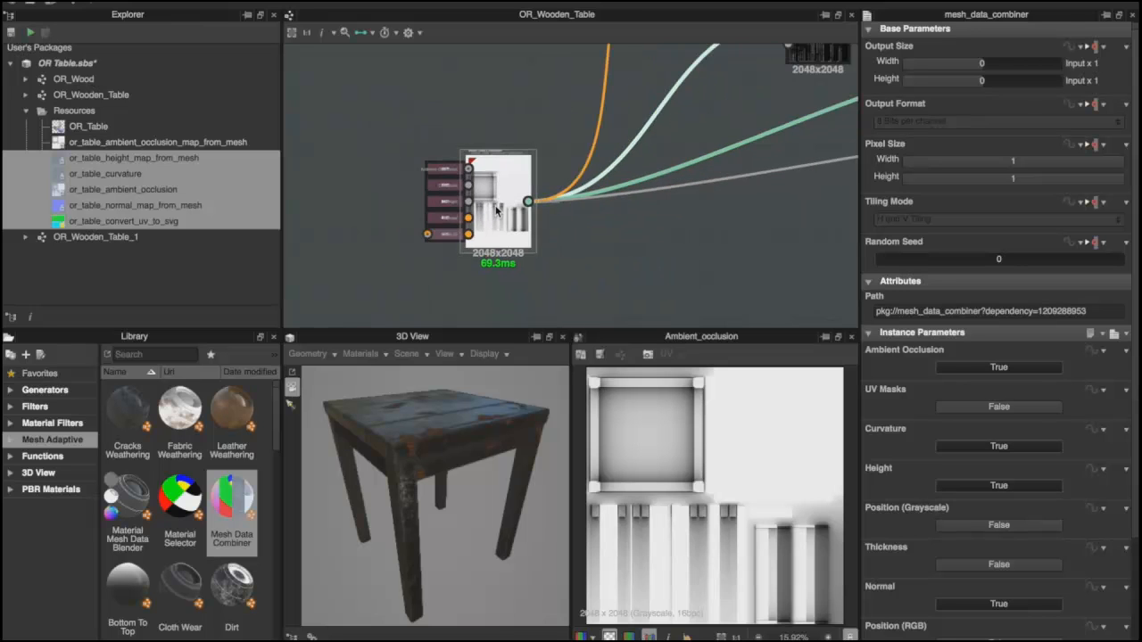
scroll(482, 190, up, 3)
middle_drag(484, 211, 493, 181)
scroll(494, 181, down, 3)
middle_drag(573, 169, 459, 232)
scroll(412, 222, down, 3)
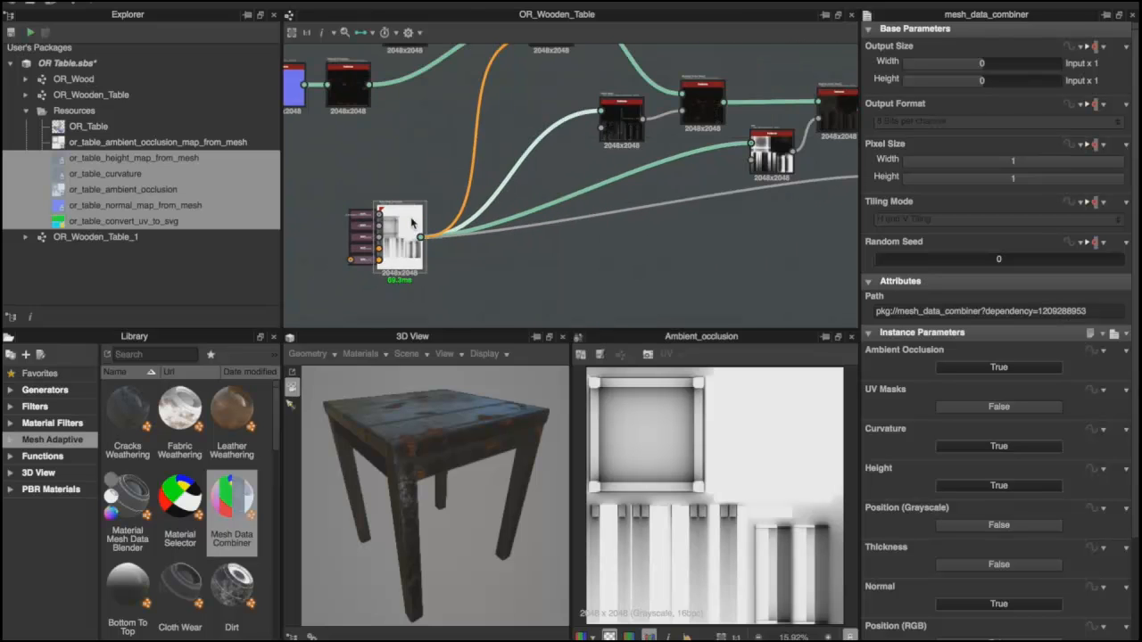